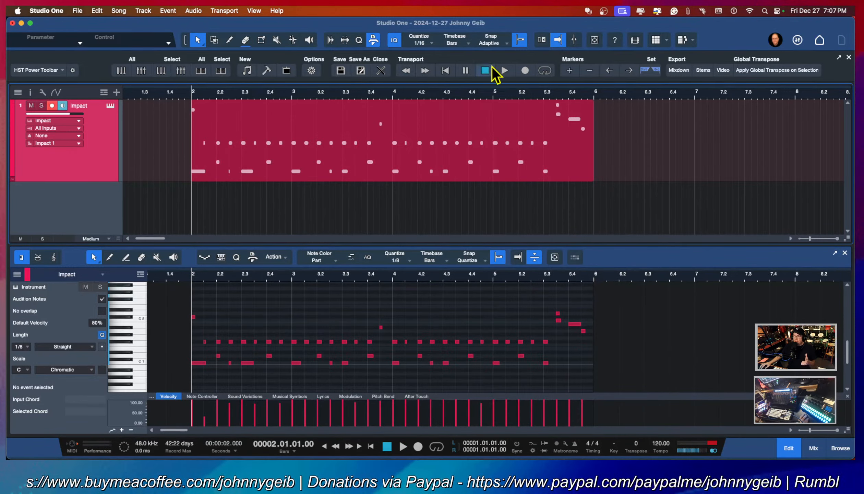
Step: Turn on the Loop option for the Impact drum part so it repeats along the track
{"action": "left_click_drag", "start_coordinate": [242, 102], "coordinate": [244, 98]}
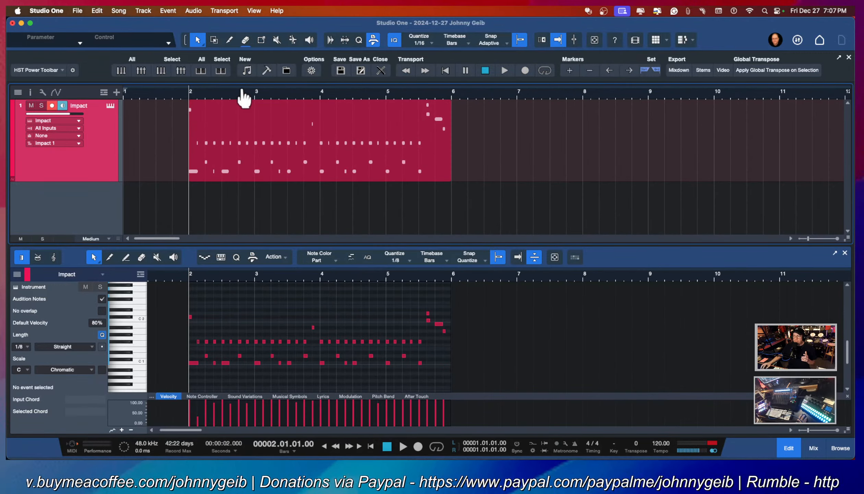
{"action": "left_click", "coordinate": [289, 137]}
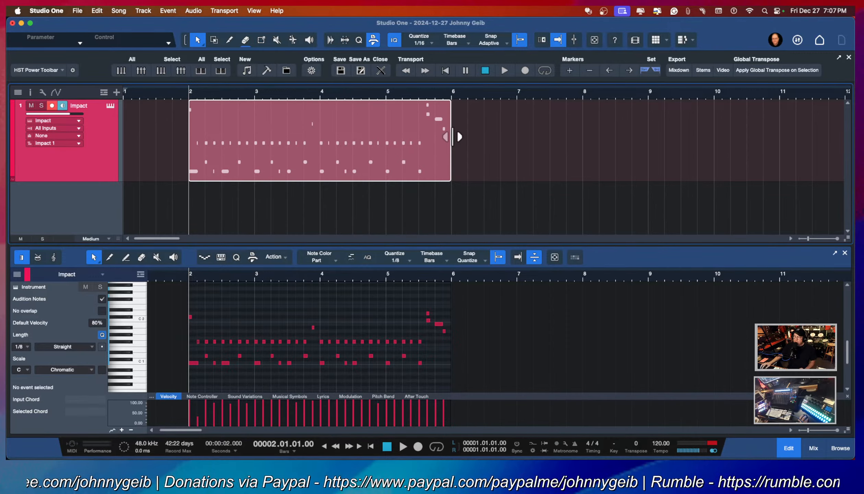
{"action": "mouse_move", "coordinate": [453, 136]}
{"action": "left_mouse_down"}
{"action": "mouse_move", "coordinate": [776, 139]}
{"action": "mouse_move", "coordinate": [451, 139]}
{"action": "left_mouse_up"}
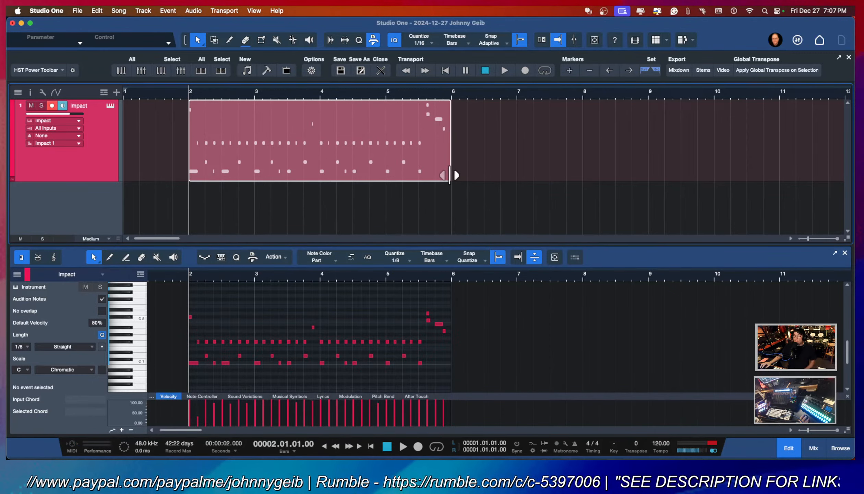
{"action": "mouse_move", "coordinate": [449, 175]}
{"action": "left_mouse_down"}
{"action": "mouse_move", "coordinate": [819, 178]}
{"action": "mouse_move", "coordinate": [453, 177]}
{"action": "left_mouse_up"}
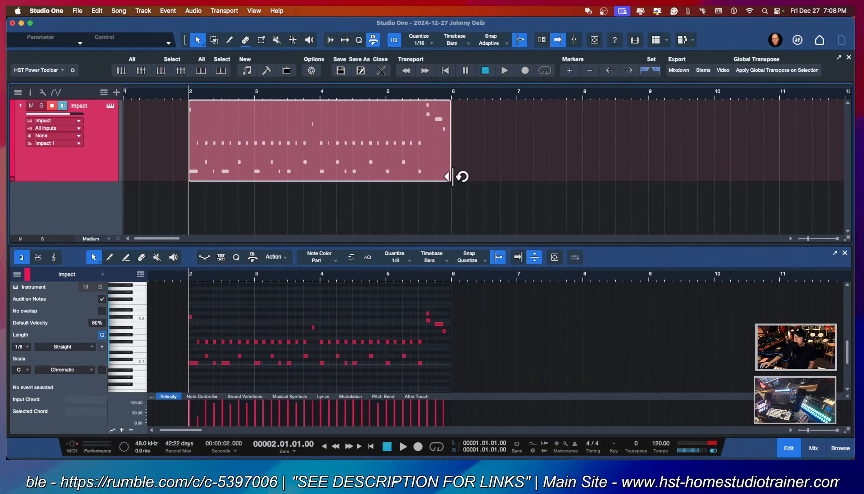
{"action": "right_click", "coordinate": [335, 138]}
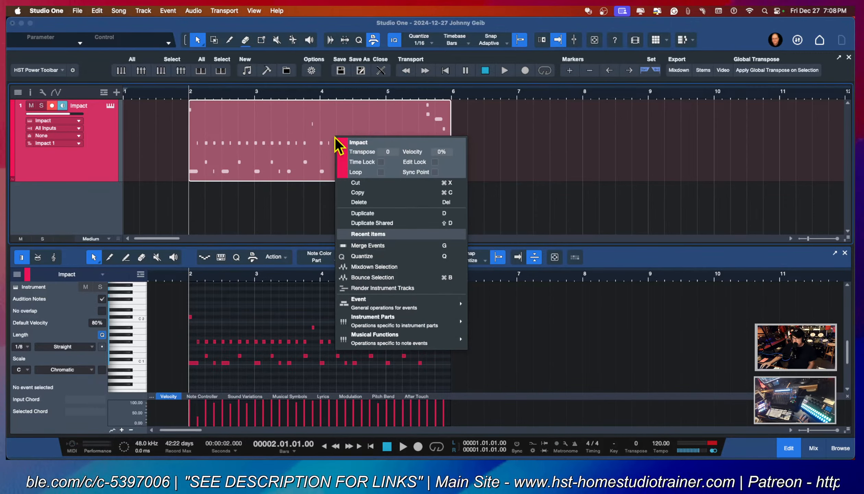
{"action": "left_click", "coordinate": [300, 139]}
{"action": "right_click", "coordinate": [322, 138]}
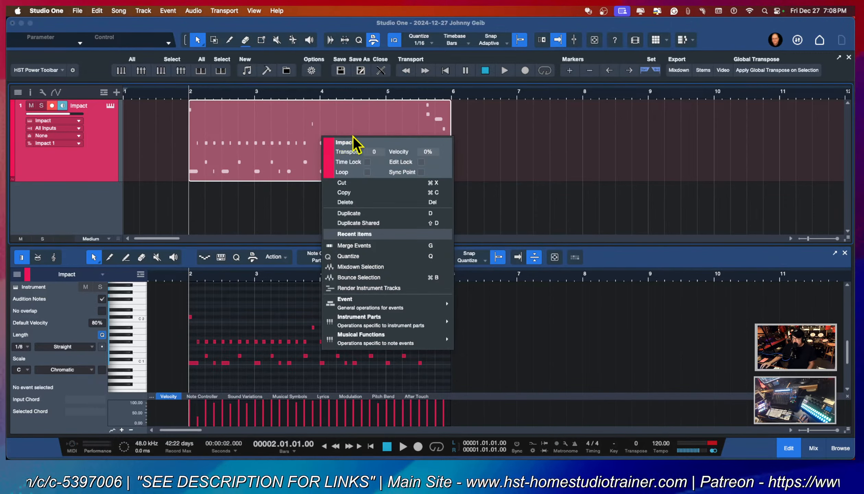
{"action": "left_click", "coordinate": [367, 172]}
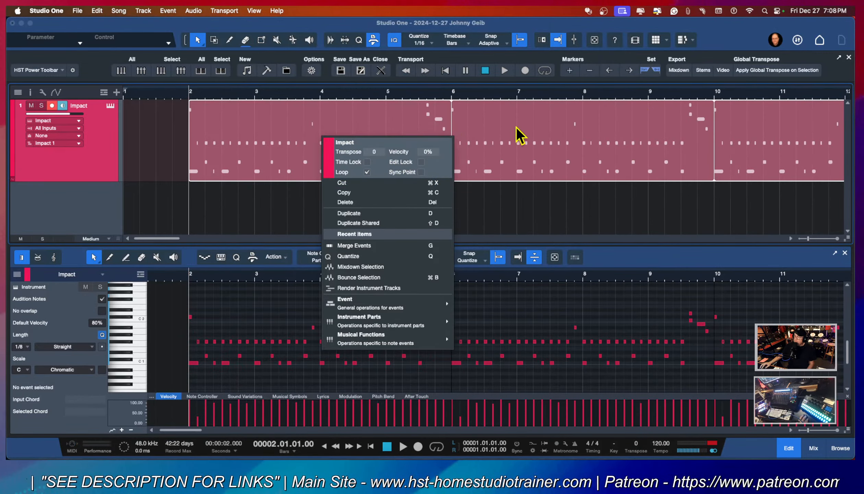
{"action": "left_click", "coordinate": [560, 97]}
{"action": "left_click_drag", "start_coordinate": [600, 94], "coordinate": [623, 52]}
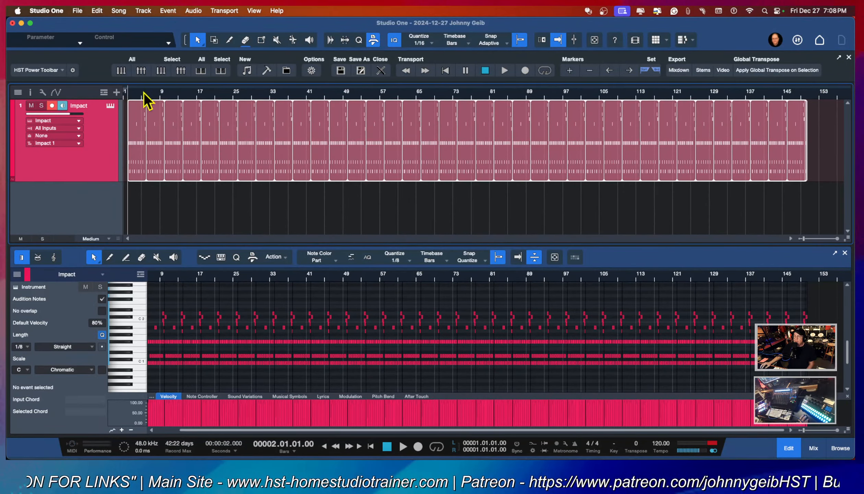
Step: Place the playback cursor at the end of the looped part, at bar 150
{"action": "right_click", "coordinate": [444, 97]}
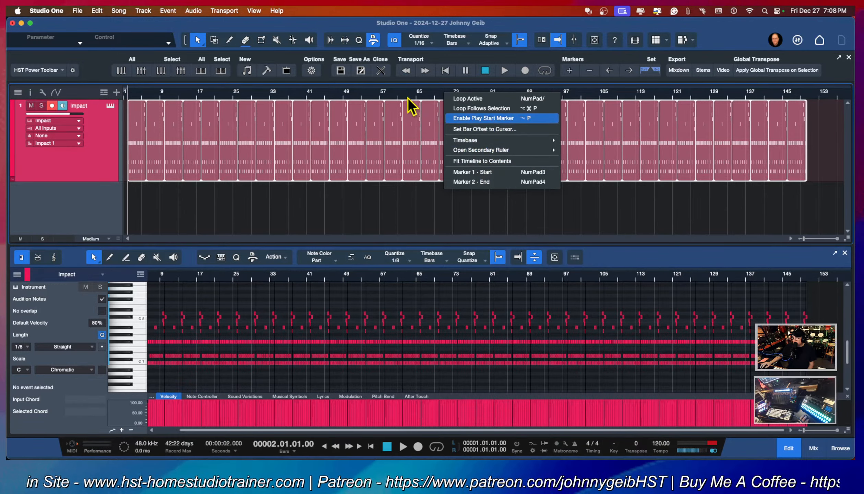
{"action": "left_click", "coordinate": [408, 98]}
{"action": "left_click", "coordinate": [806, 98]}
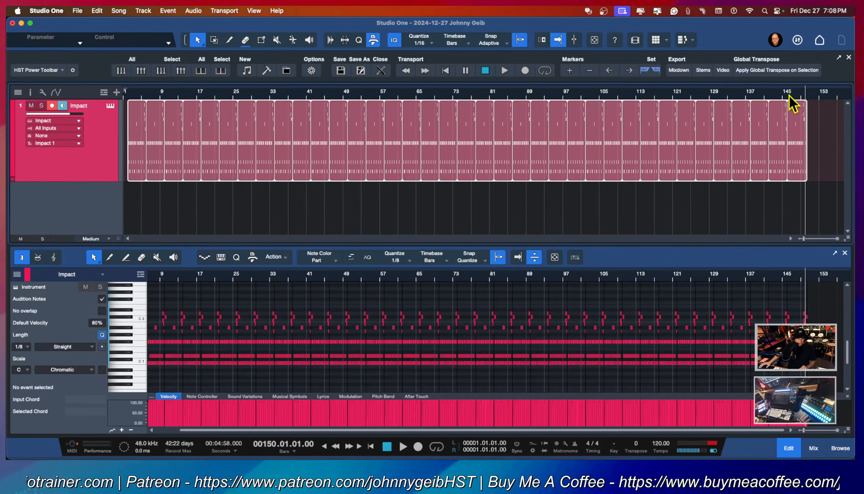
Step: Undo the Loop setting on the Impact part
{"action": "key", "text": "super+z"}
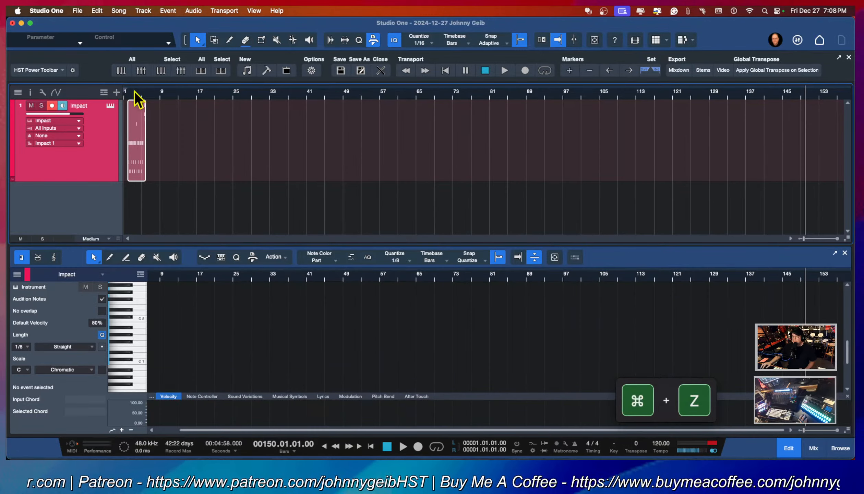
{"action": "key", "text": "e"}
{"action": "key", "text": "e"}
{"action": "key", "text": "e"}
{"action": "key", "text": "e"}
{"action": "key", "text": "e"}
{"action": "key", "text": "e"}
{"action": "key", "text": "w"}
{"action": "key", "text": "w"}
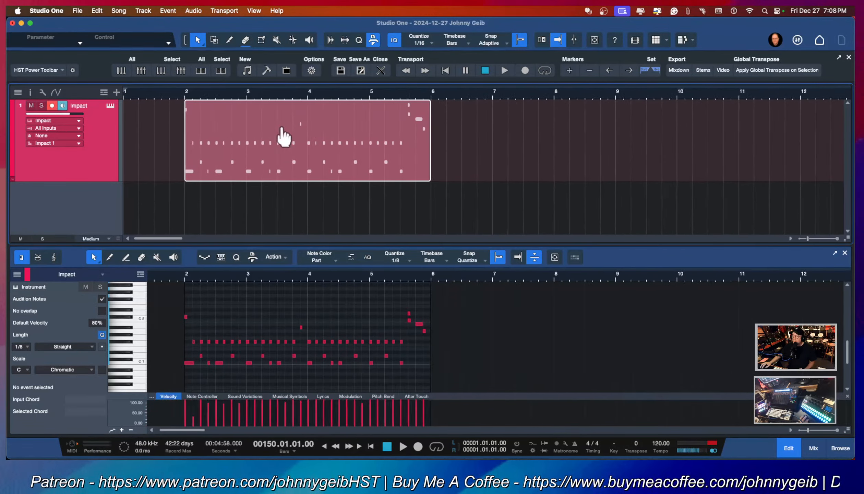
{"action": "mouse_move", "coordinate": [229, 96]}
{"action": "left_mouse_down"}
{"action": "mouse_move", "coordinate": [218, 110]}
{"action": "mouse_move", "coordinate": [230, 110]}
{"action": "left_mouse_up"}
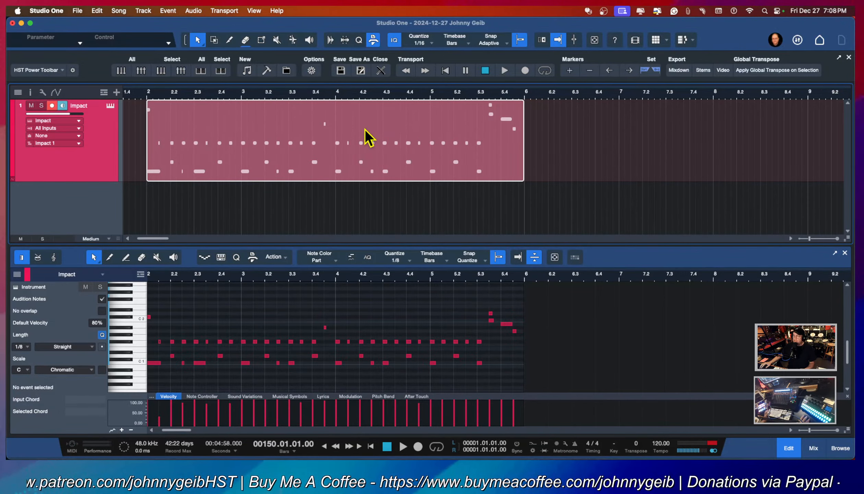
Step: Duplicate the Impact part six times in a row along the track
{"action": "key", "text": "w"}
{"action": "key", "text": "w"}
{"action": "key", "text": "w"}
{"action": "key", "text": "d"}
{"action": "key", "text": "d"}
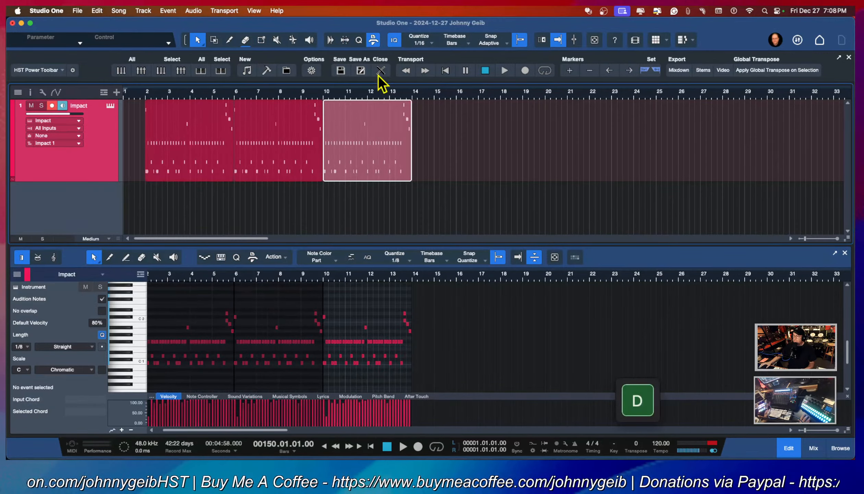
{"action": "key", "text": "d"}
{"action": "key", "text": "d"}
{"action": "key", "text": "d"}
{"action": "key", "text": "d"}
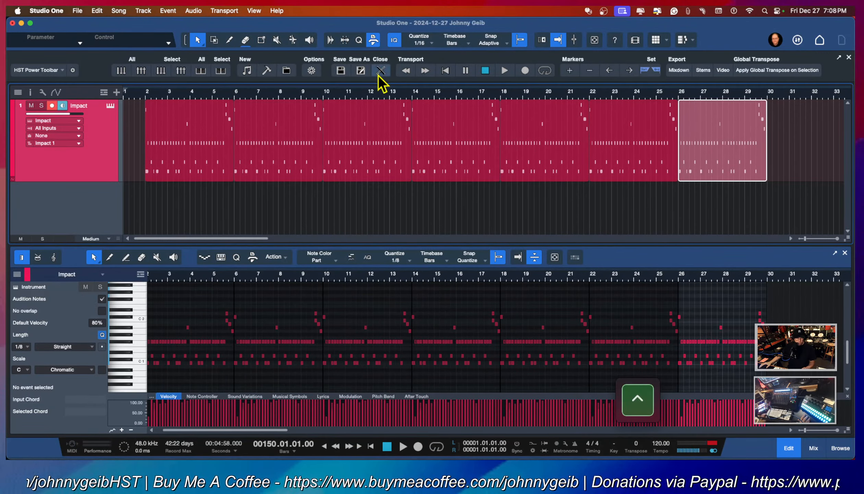
Step: Undo all six duplications of the Impact part
{"action": "key", "text": "ctrl+z"}
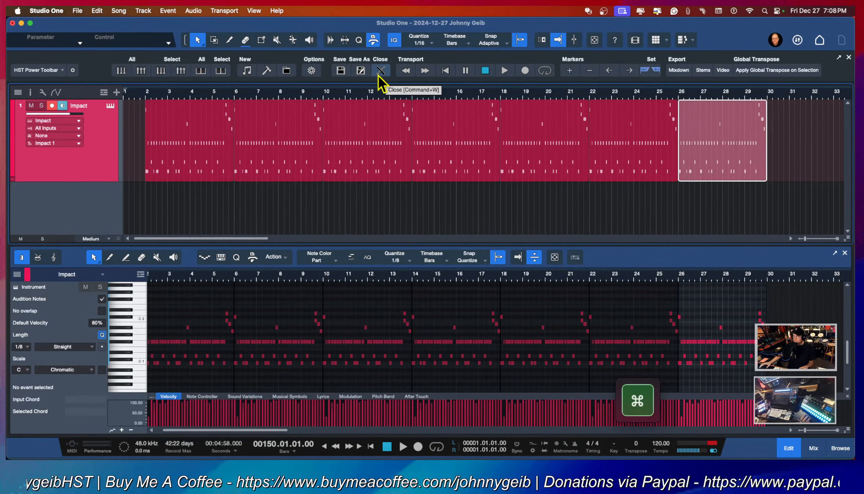
{"action": "key", "text": "super+z"}
{"action": "key", "text": "super+z"}
{"action": "key", "text": "super+z"}
{"action": "key", "text": "super+z"}
{"action": "key", "text": "super+z"}
{"action": "key", "text": "super+z"}
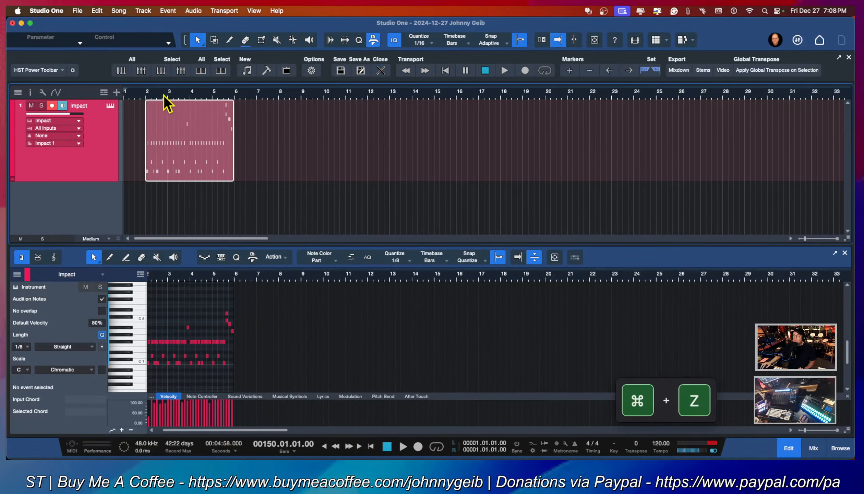
Step: Duplicate the original Impact part three times, filling the track up to bar 18
{"action": "scroll", "coordinate": [163, 100], "scroll_direction": "up", "scroll_amount": 5}
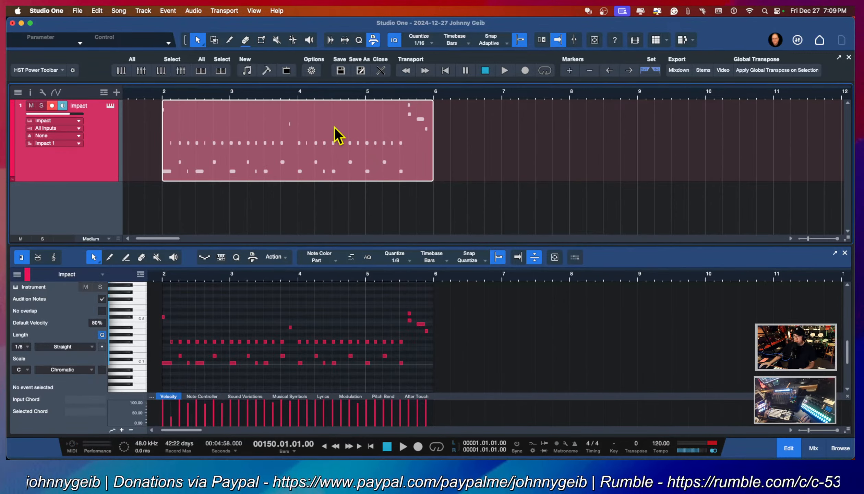
{"action": "key", "text": "d"}
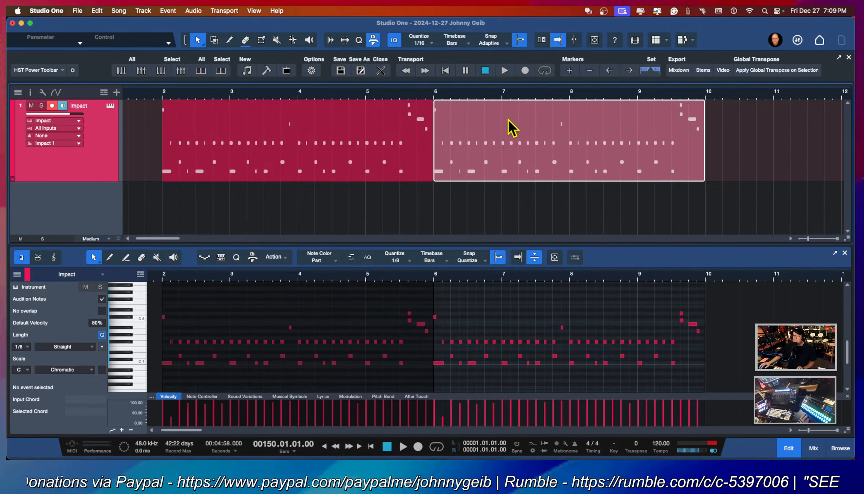
{"action": "left_click_drag", "start_coordinate": [396, 96], "coordinate": [396, 91]}
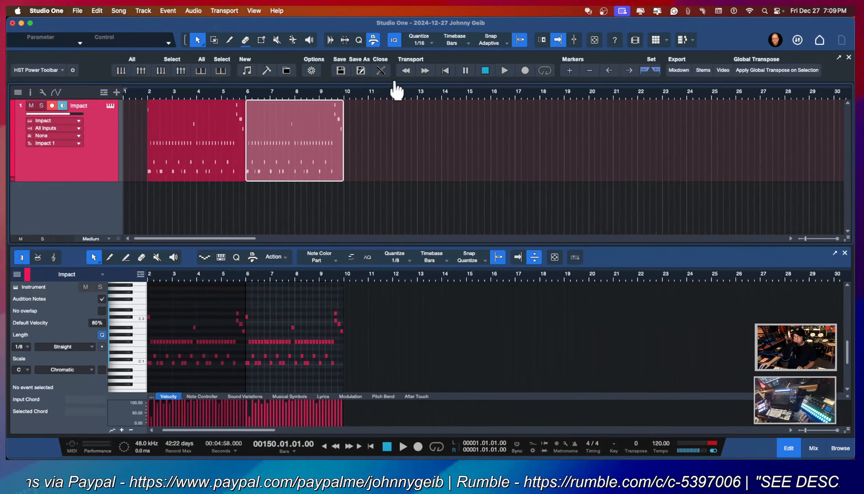
{"action": "key", "text": "d"}
{"action": "key", "text": "d"}
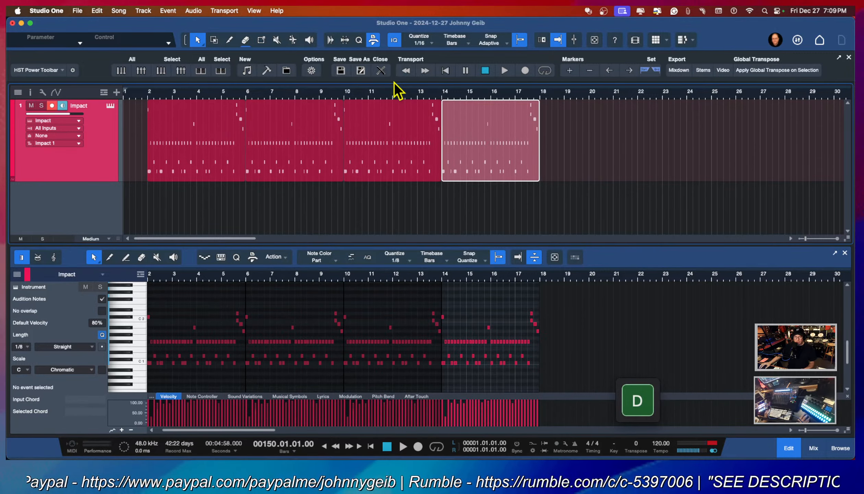
Step: Select each of the four Impact parts one after another to check that they are separate events
{"action": "left_click", "coordinate": [189, 140]}
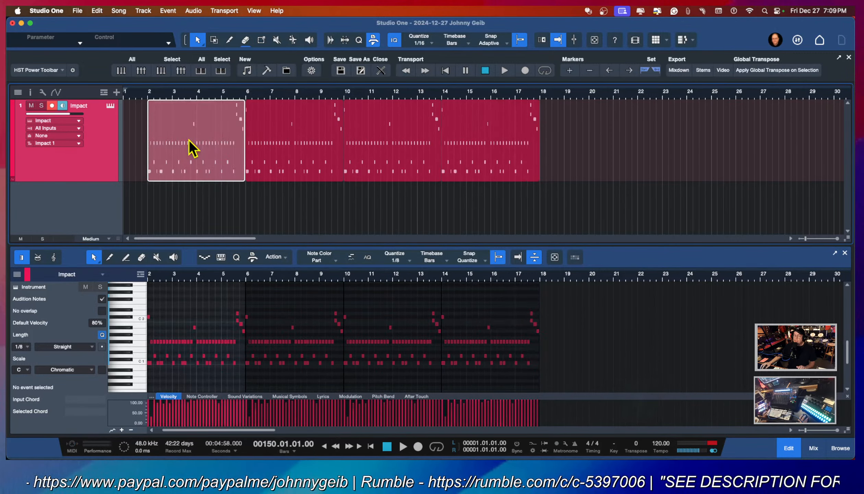
{"action": "left_click", "coordinate": [287, 135]}
{"action": "left_click", "coordinate": [406, 135]}
{"action": "left_click", "coordinate": [475, 138]}
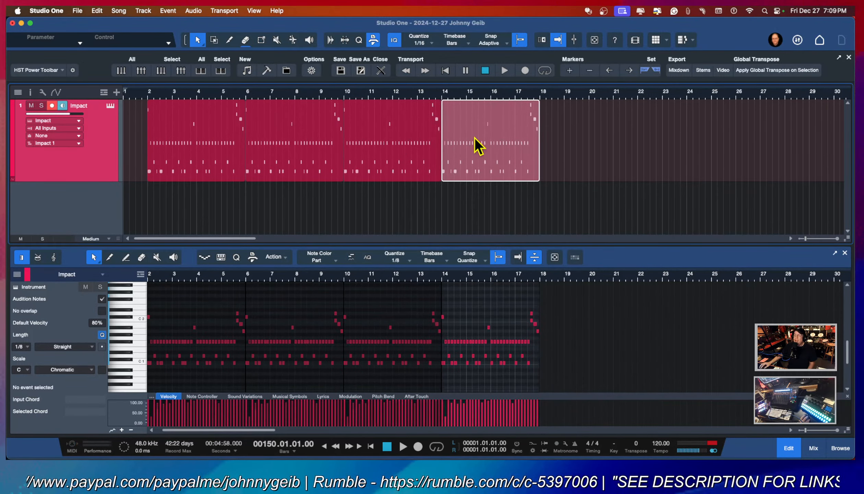
{"action": "left_click", "coordinate": [176, 135]}
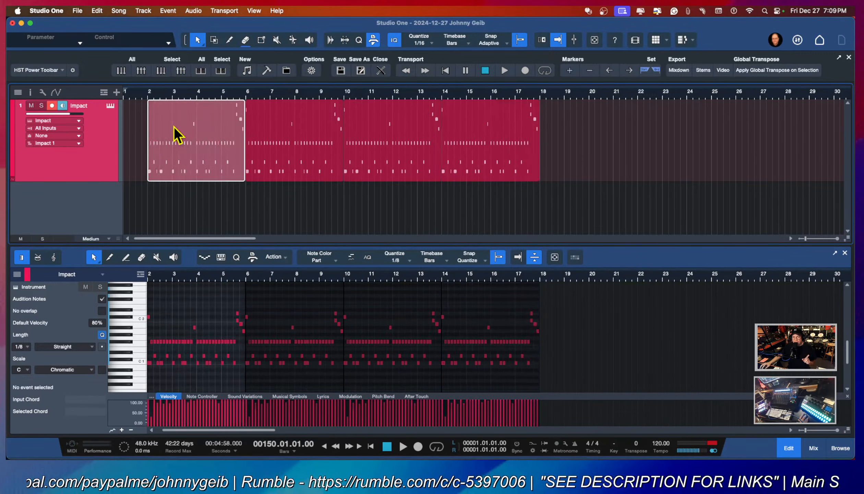
{"action": "left_click", "coordinate": [312, 133]}
{"action": "left_click", "coordinate": [374, 134]}
{"action": "left_click", "coordinate": [477, 134]}
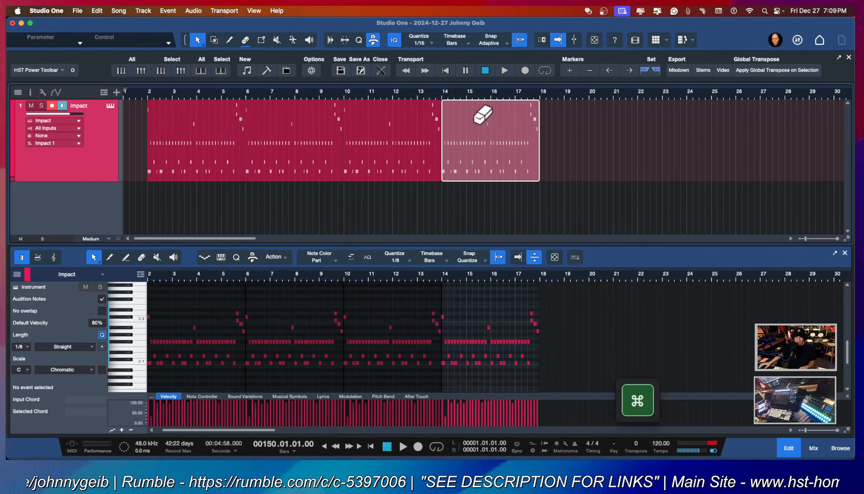
Step: Undo the three duplications of the Impact part
{"action": "key", "text": "super+z"}
{"action": "key", "text": "super+z"}
{"action": "key", "text": "super+z"}
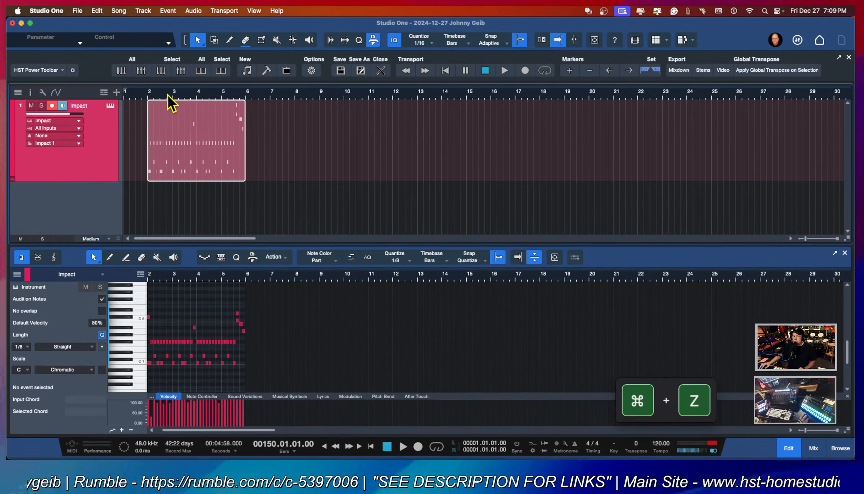
Step: Loop-extend the Impact part from its end to bar 14 for three repeats, and select the whole looped part
{"action": "scroll", "coordinate": [186, 107], "scroll_direction": "up", "scroll_amount": 2}
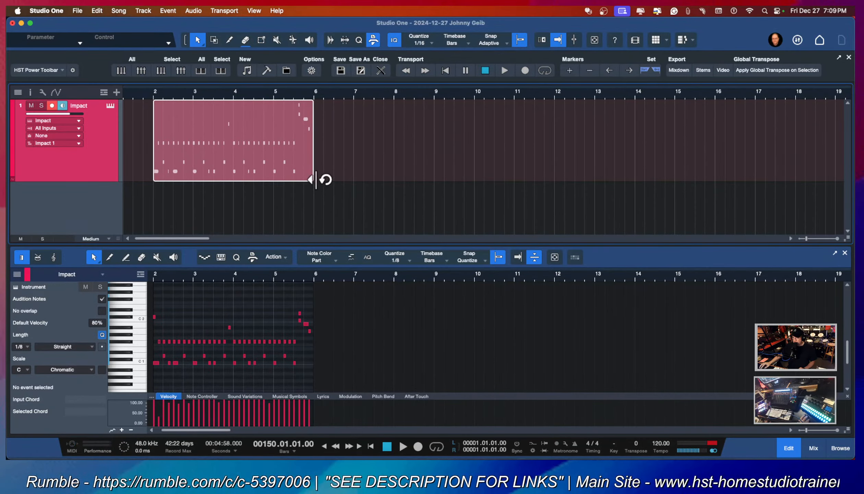
{"action": "left_click_drag", "start_coordinate": [320, 179], "coordinate": [635, 180]}
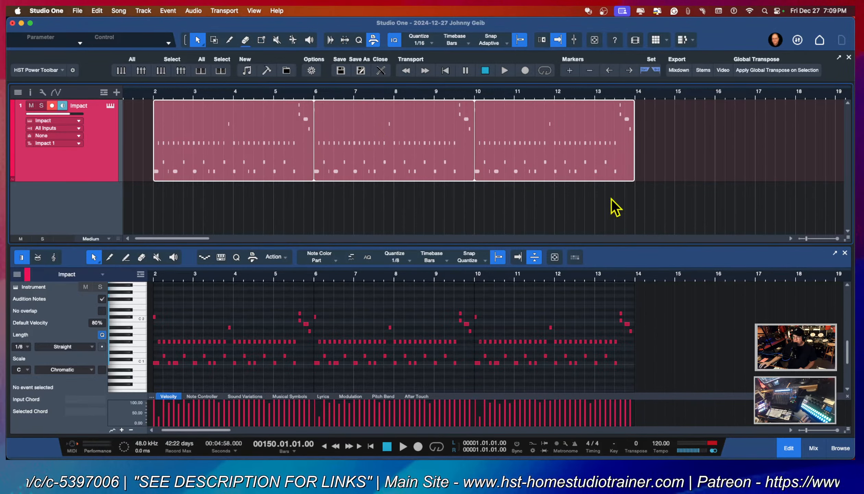
{"action": "left_click", "coordinate": [518, 204]}
{"action": "left_click", "coordinate": [207, 138]}
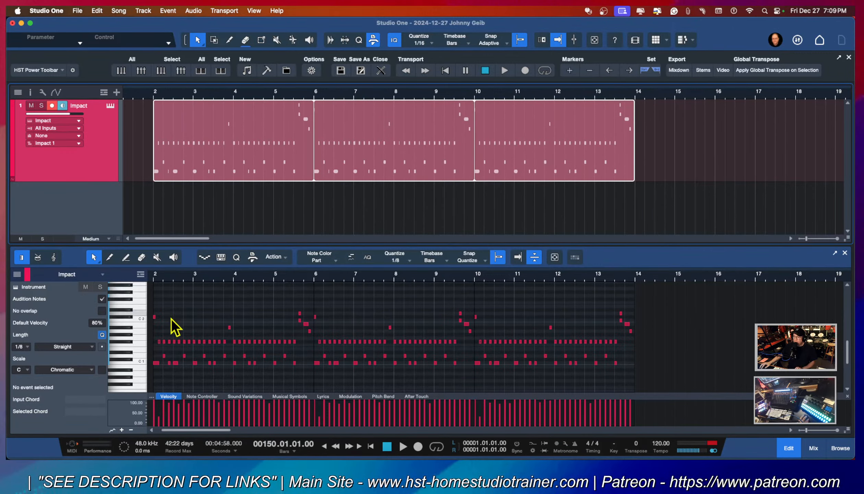
Step: Return the playback cursor to the song start, play the beginning of the looped drum part, and stop playback
{"action": "key", "text": "space"}
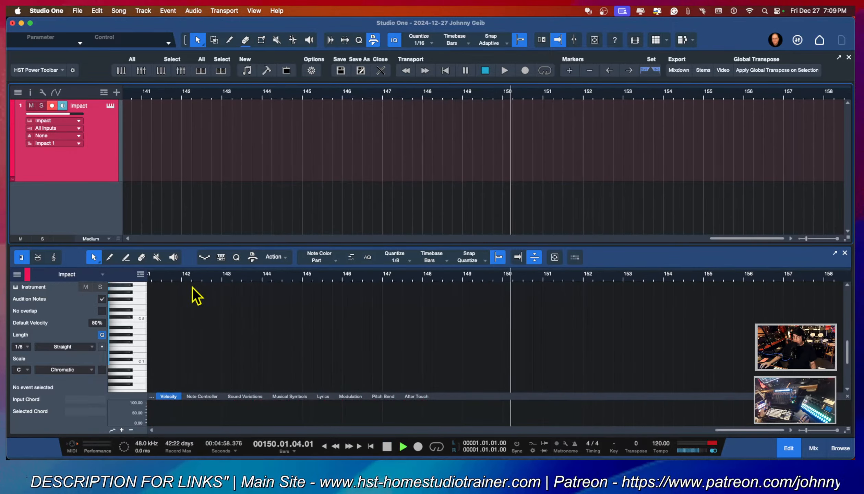
{"action": "key", "text": "space"}
{"action": "key", "text": "comma"}
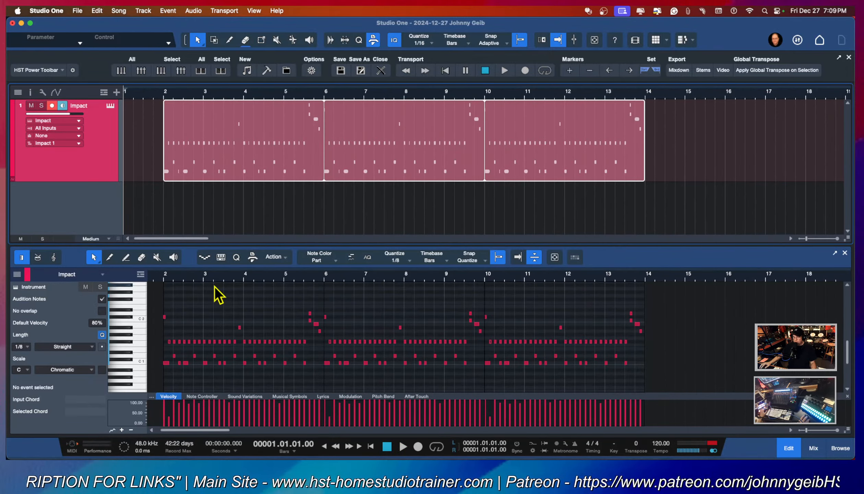
{"action": "key", "text": "space"}
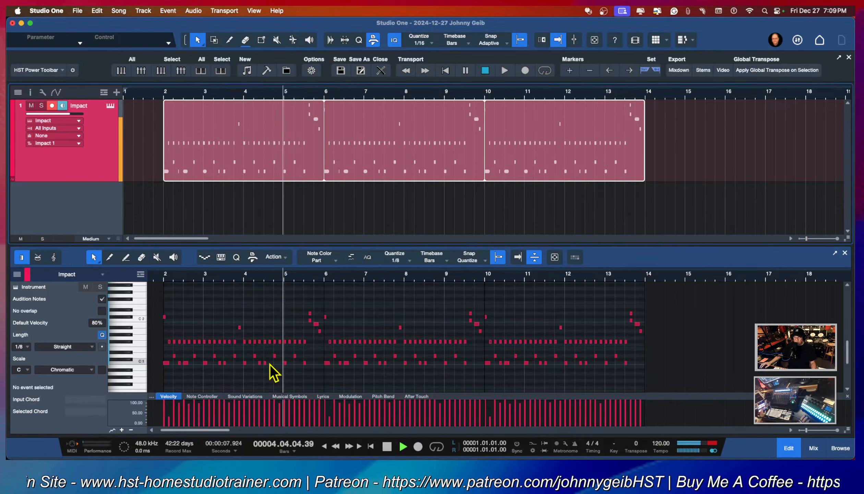
{"action": "key", "text": "space"}
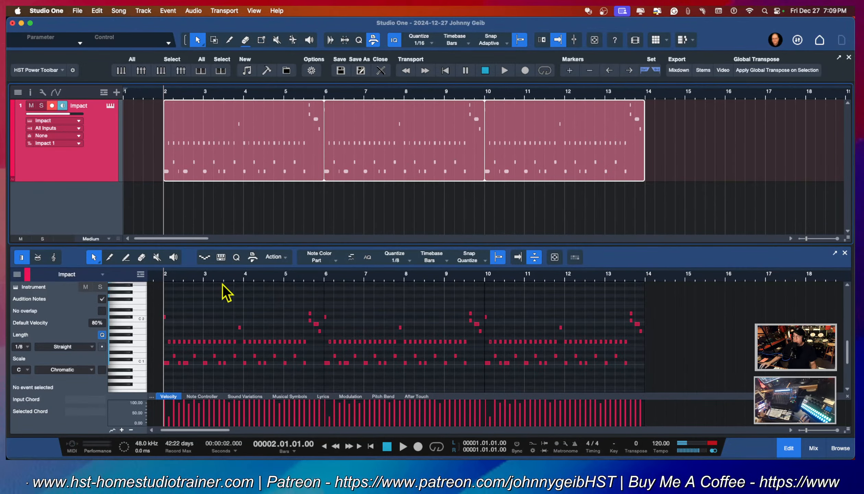
Step: View the looped part's notes in the drum view and return to the piano view
{"action": "left_click", "coordinate": [39, 258]}
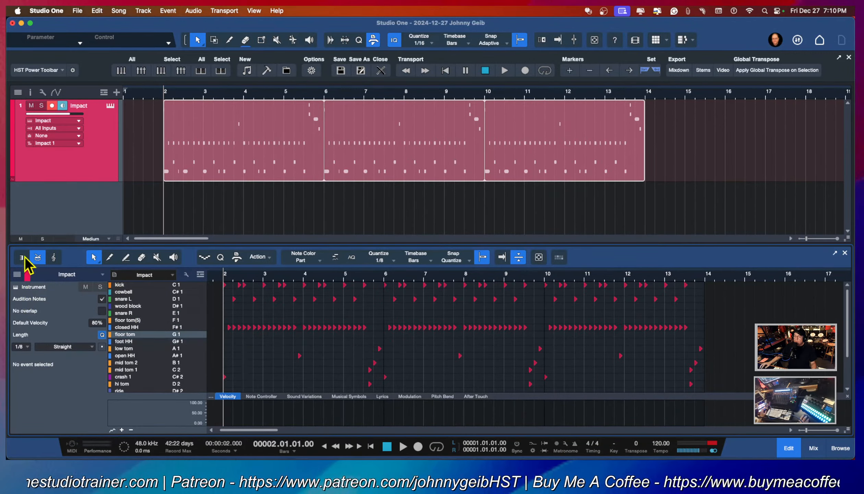
{"action": "left_click", "coordinate": [21, 258]}
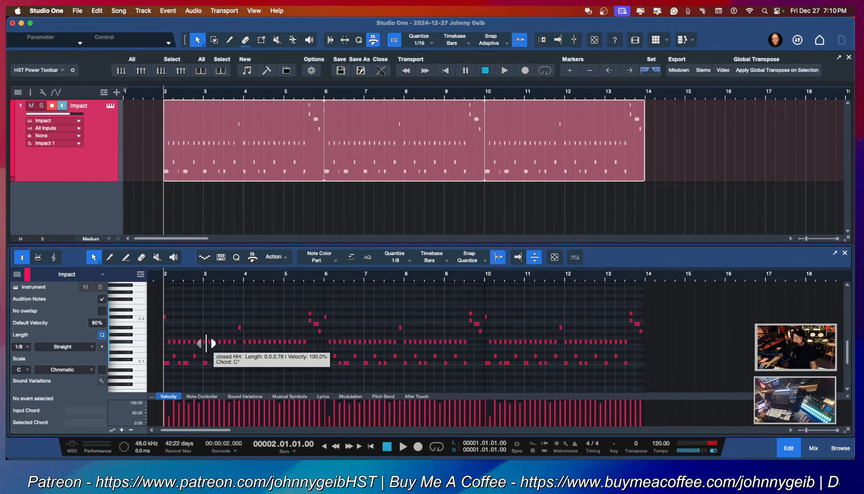
Step: Try moving the closed hi-hat note at 3.02.01 of the looped Impact part up to china, and undo the move
{"action": "key", "text": "e"}
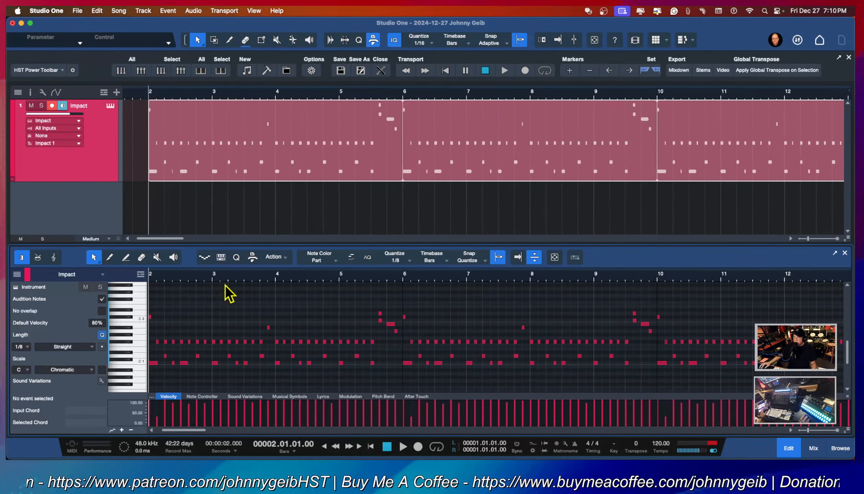
{"action": "left_click", "coordinate": [229, 341]}
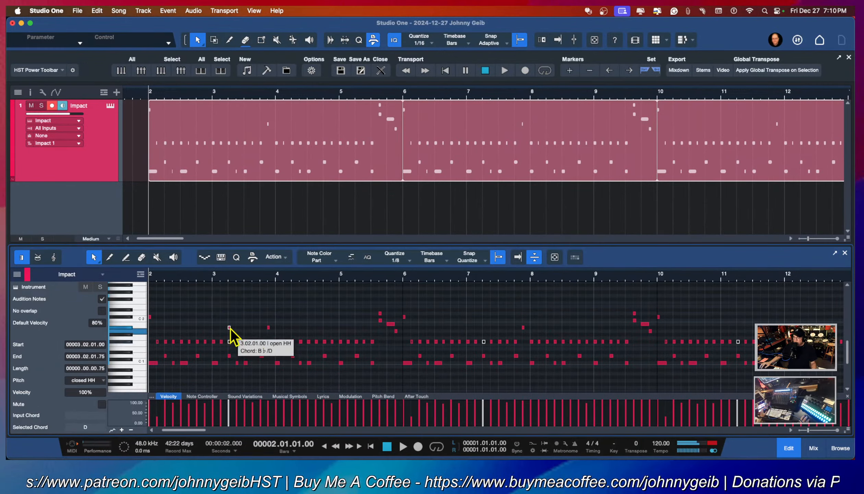
{"action": "left_click_drag", "start_coordinate": [229, 328], "coordinate": [229, 306]}
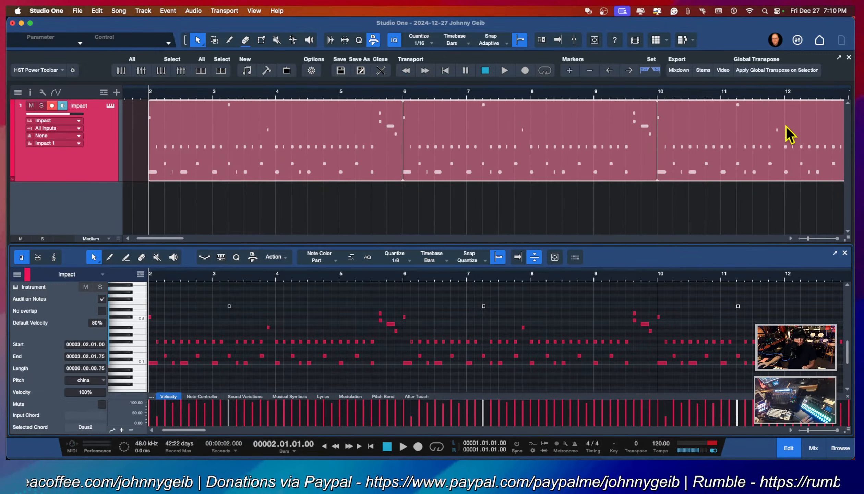
{"action": "key", "text": "super"}
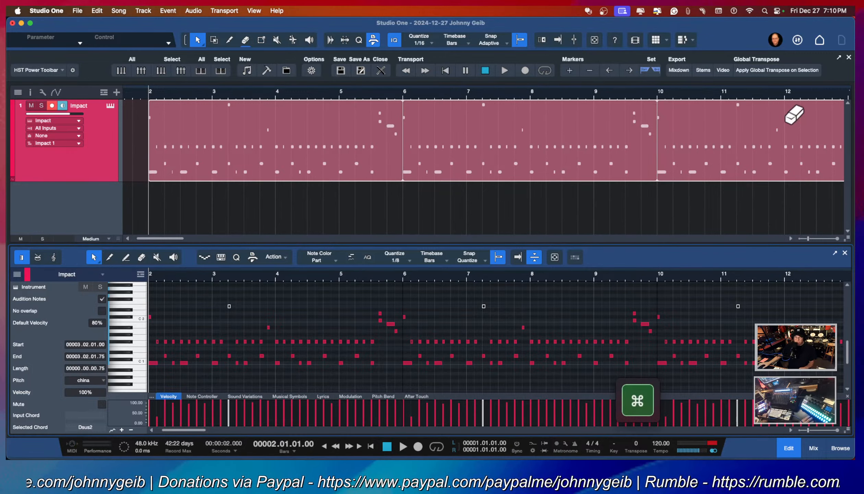
{"action": "key", "text": "super+z"}
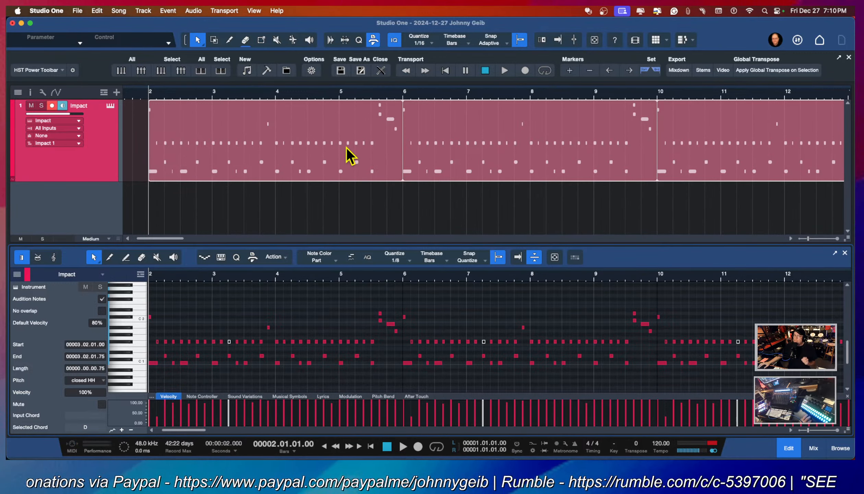
Step: Undo the loop extension of the Impact part, and duplicate the original four-bar part twice
{"action": "left_click", "coordinate": [365, 118]}
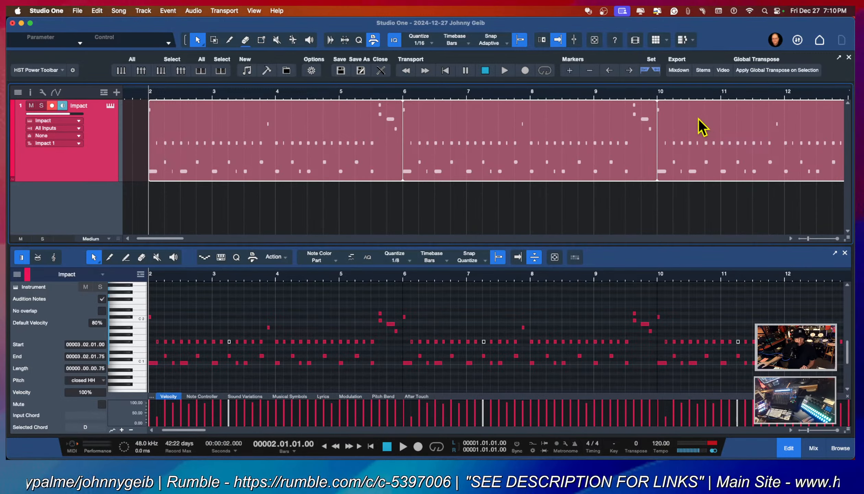
{"action": "key", "text": "super+z"}
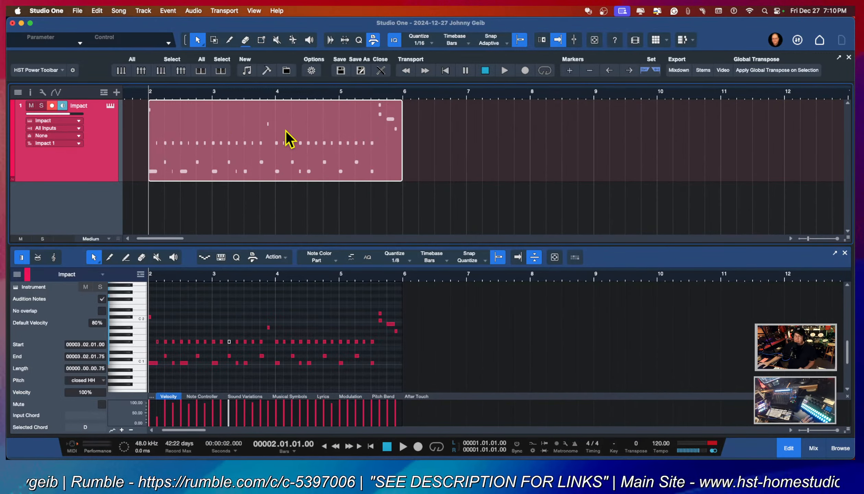
{"action": "key", "text": "d"}
{"action": "key", "text": "d"}
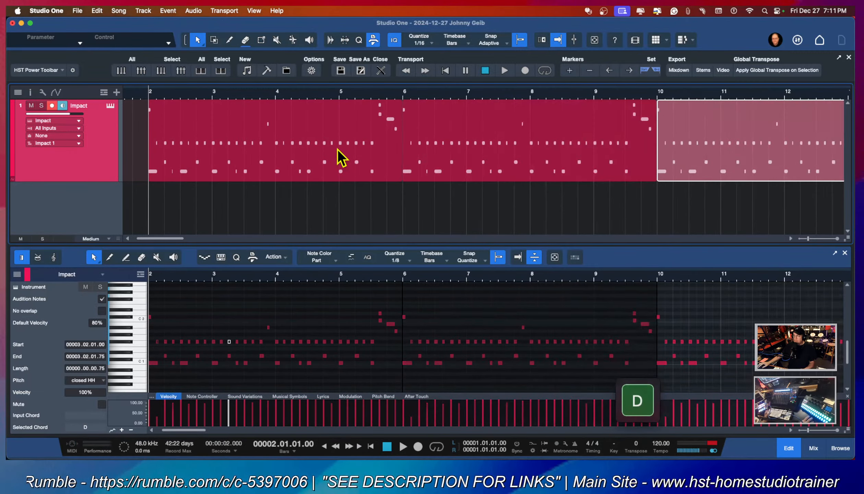
Step: Move the closed hi-hat note at 3.02.01 in the first duplicated-series Impact part up to mid tom 1
{"action": "left_click_drag", "start_coordinate": [505, 96], "coordinate": [512, 101]}
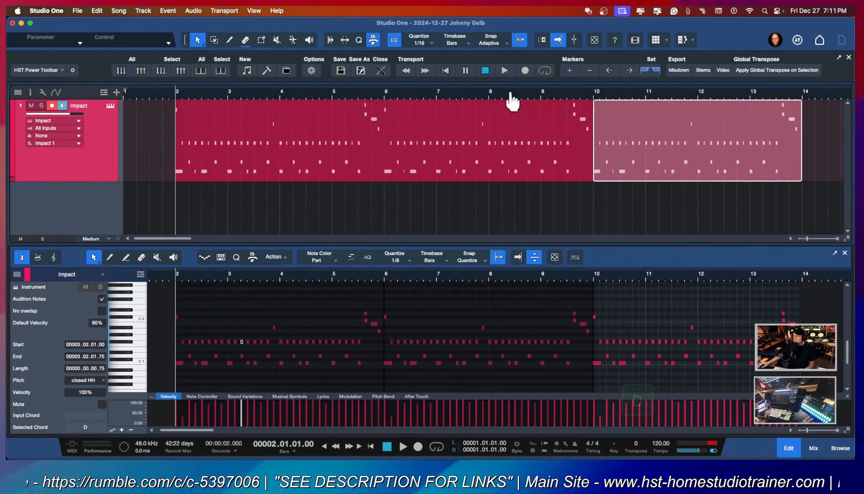
{"action": "left_click", "coordinate": [244, 120]}
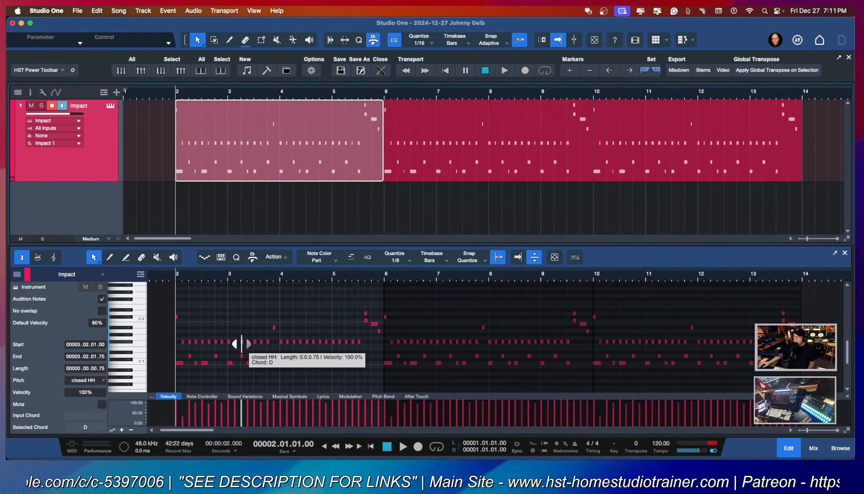
{"action": "left_click_drag", "start_coordinate": [242, 342], "coordinate": [242, 321]}
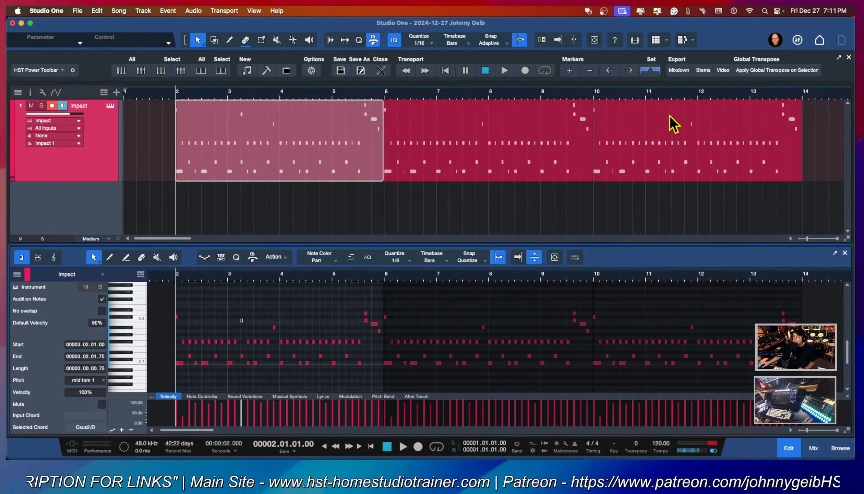
Step: Select the three Impact parts in turn to compare their notes and check whether each copy is independent
{"action": "left_click", "coordinate": [467, 132]}
{"action": "left_click", "coordinate": [655, 118]}
{"action": "left_click", "coordinate": [478, 130]}
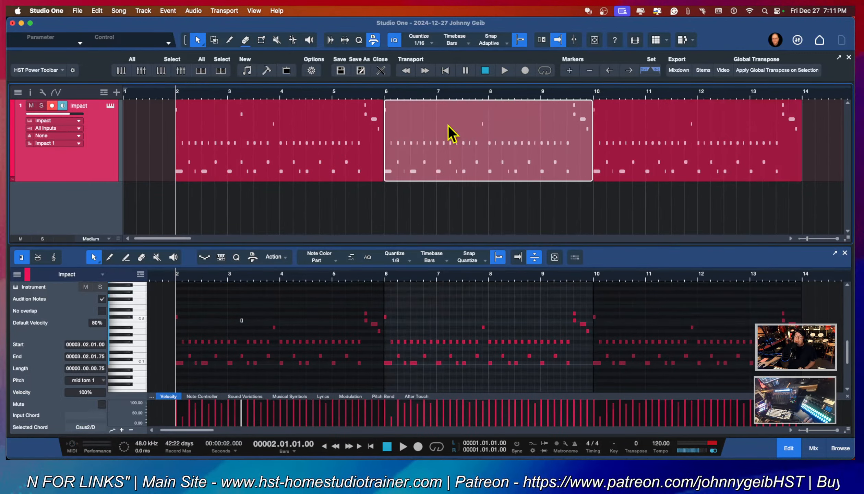
{"action": "left_click", "coordinate": [307, 127]}
{"action": "left_click", "coordinate": [504, 132]}
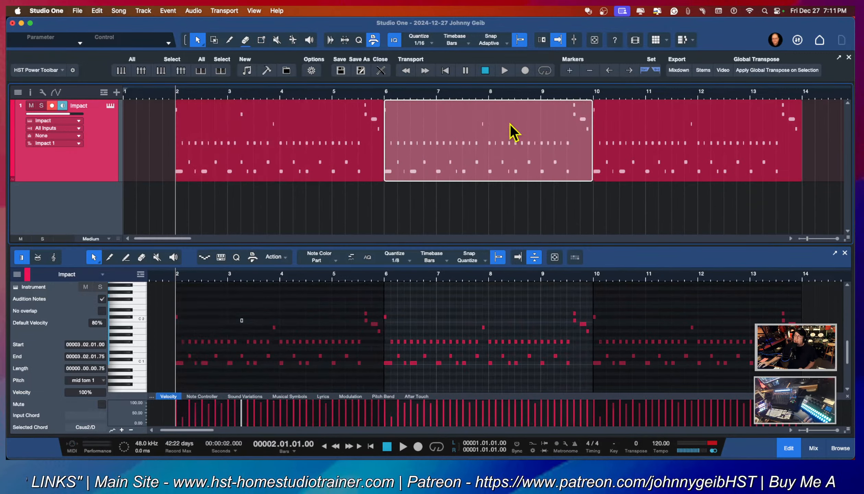
{"action": "left_click", "coordinate": [656, 130]}
{"action": "left_click", "coordinate": [452, 123]}
{"action": "left_click", "coordinate": [341, 124]}
{"action": "left_click", "coordinate": [459, 121]}
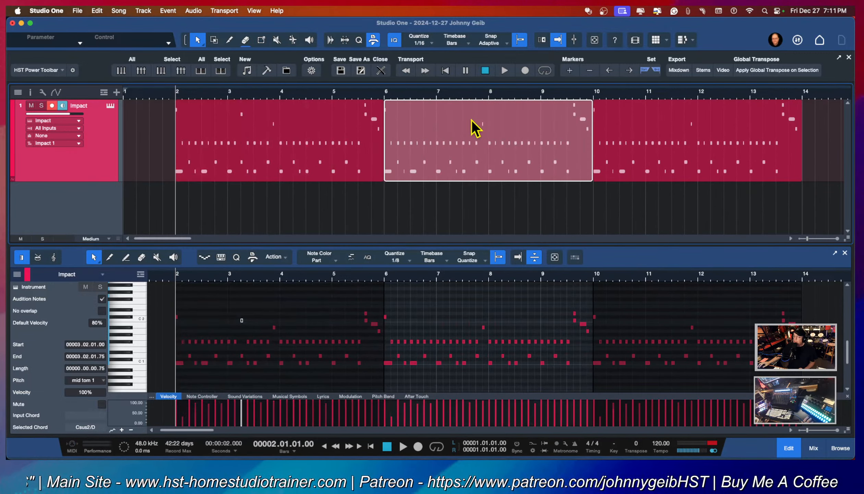
{"action": "left_click", "coordinate": [633, 132]}
{"action": "left_click", "coordinate": [440, 125]}
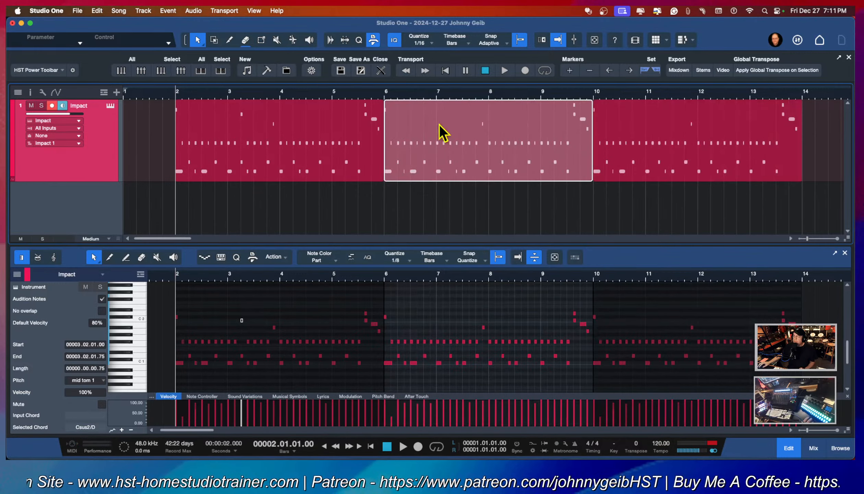
Step: Undo the note move and the duplicates, and loop-extend the four-bar Impact part from its end to bar 14
{"action": "key", "text": "super+z"}
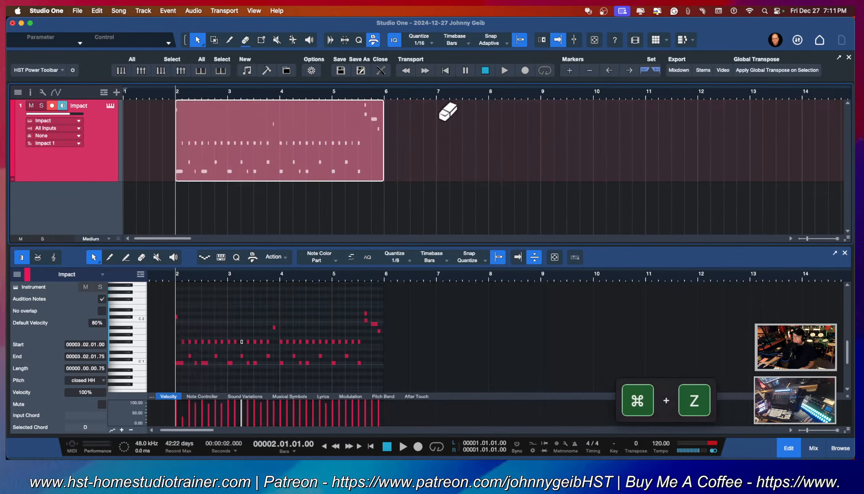
{"action": "left_click_drag", "start_coordinate": [384, 180], "coordinate": [801, 182]}
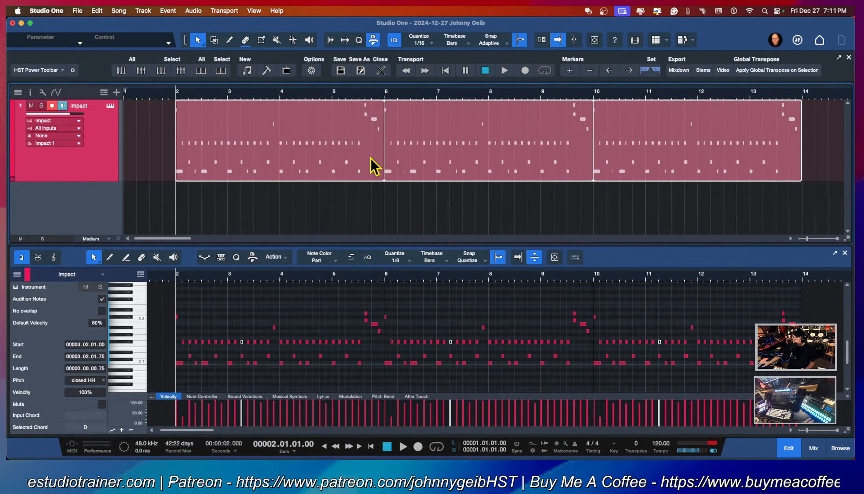
Step: Nudge the looped Impact part two sixteenth-note steps later, and undo the nudges
{"action": "key", "text": "alt+Right"}
{"action": "key", "text": "alt+Right"}
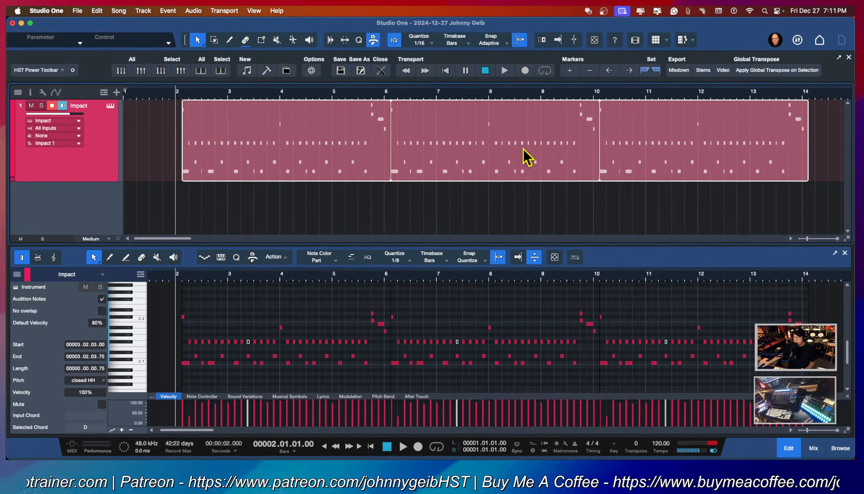
{"action": "key", "text": "super+z"}
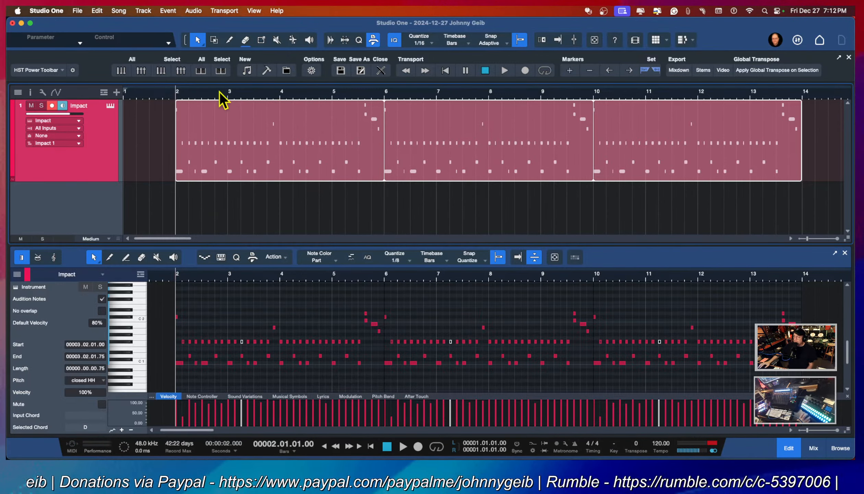
Step: Apply the Separate Shared Copies event operation to the looped Impact part
{"action": "right_click", "coordinate": [653, 125]}
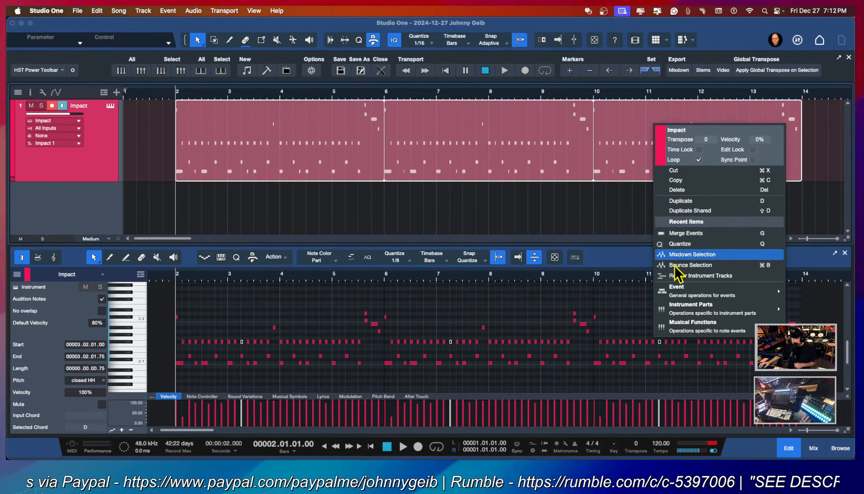
{"action": "mouse_move", "coordinate": [685, 288]}
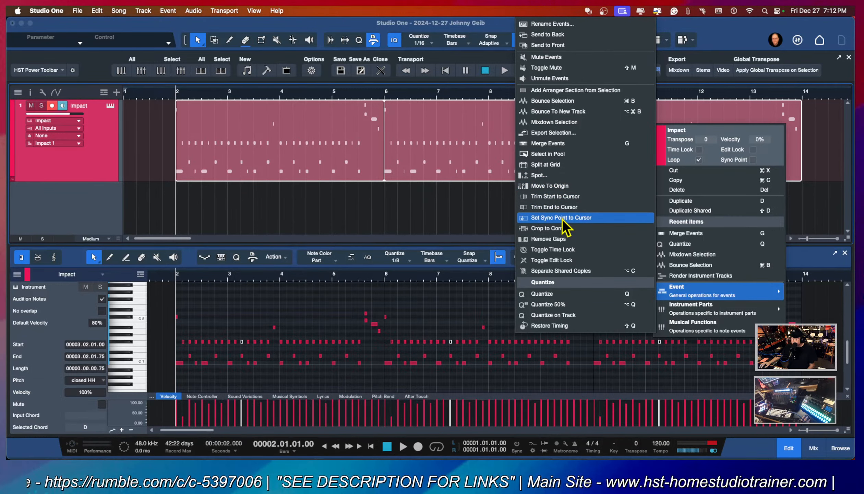
{"action": "left_click", "coordinate": [542, 272]}
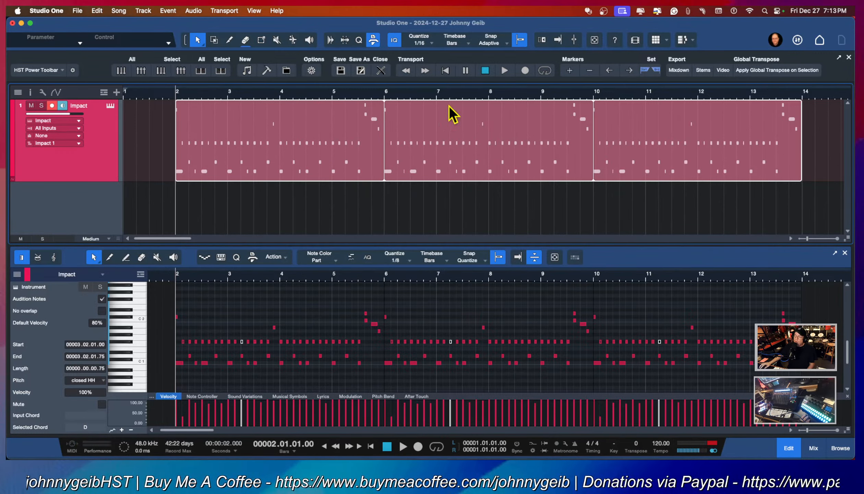
Step: Split the looped Impact part at bars 10 and 6 with the Split tool
{"action": "left_click", "coordinate": [230, 41]}
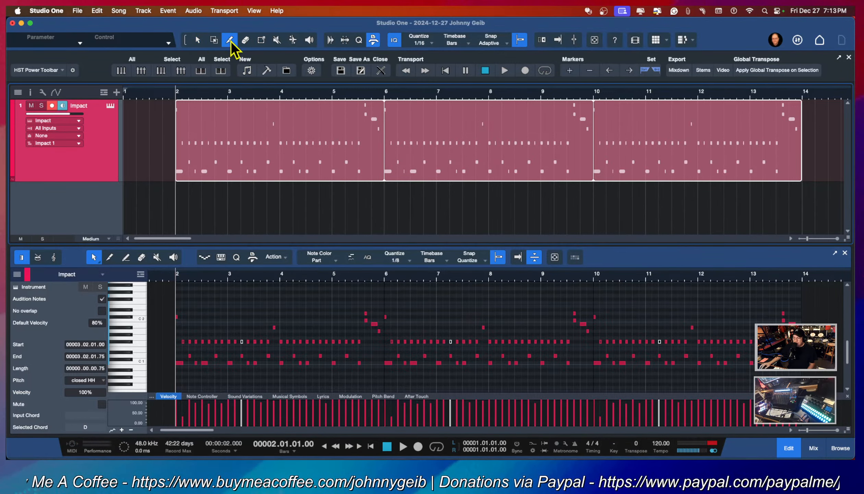
{"action": "left_click", "coordinate": [594, 128]}
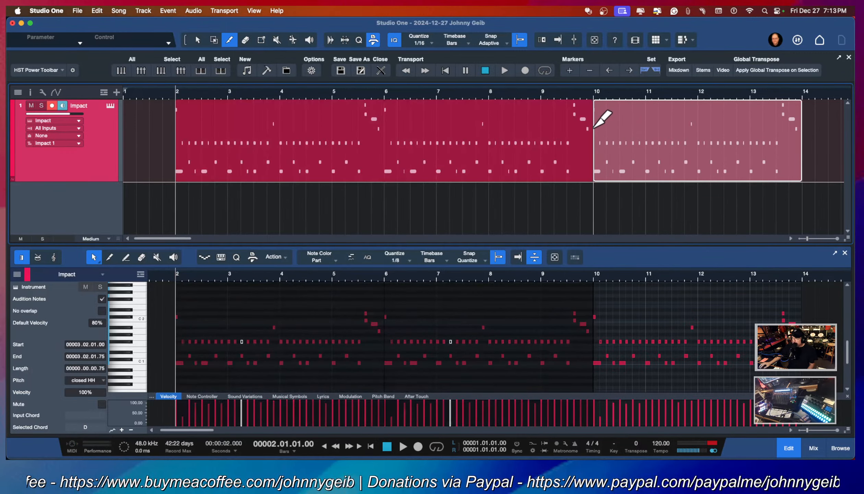
{"action": "left_click", "coordinate": [385, 139]}
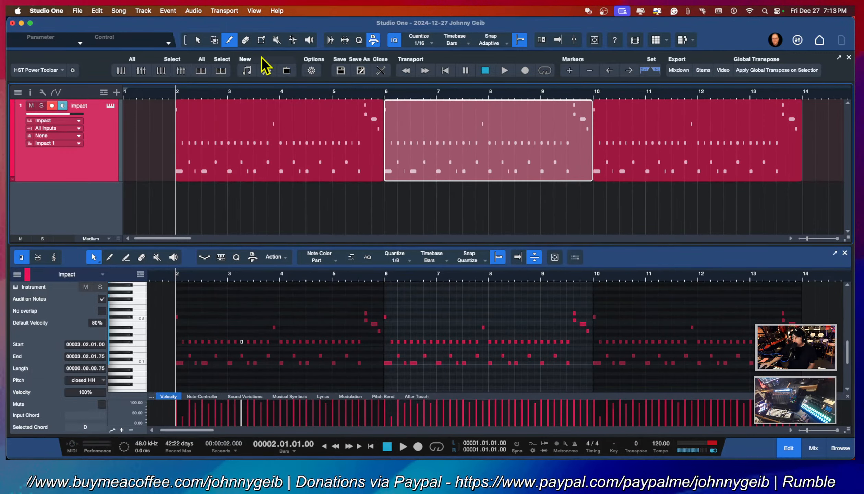
Step: Return to the Arrow tool and select each of the three split Impact parts to check that they are separate
{"action": "left_click", "coordinate": [202, 44]}
{"action": "left_click", "coordinate": [314, 135]}
{"action": "left_click", "coordinate": [488, 135]}
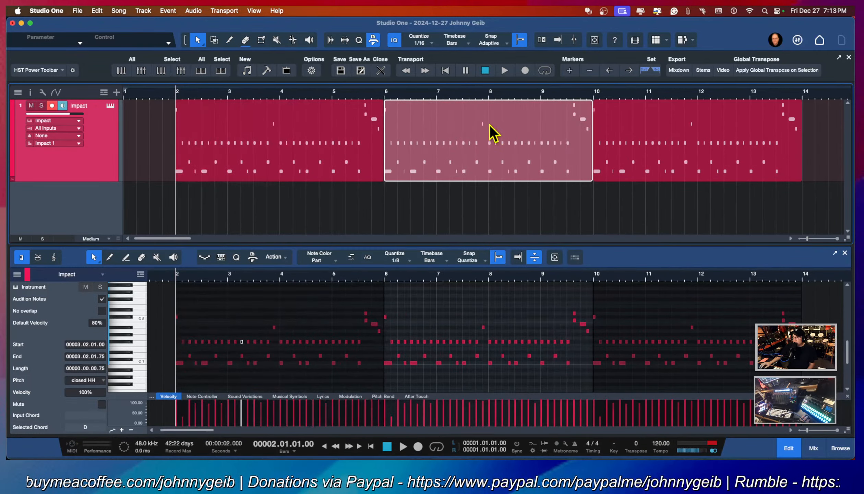
{"action": "left_click", "coordinate": [681, 134]}
{"action": "left_click", "coordinate": [497, 139]}
{"action": "left_click", "coordinate": [372, 139]}
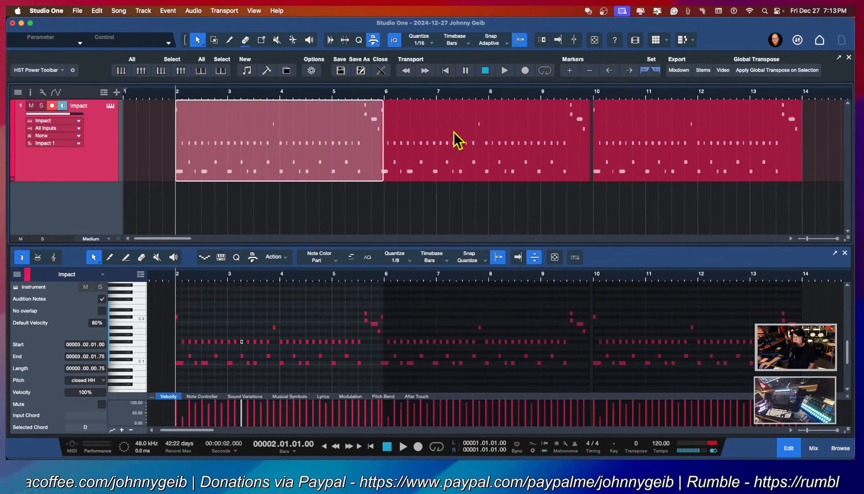
{"action": "left_click", "coordinate": [454, 135]}
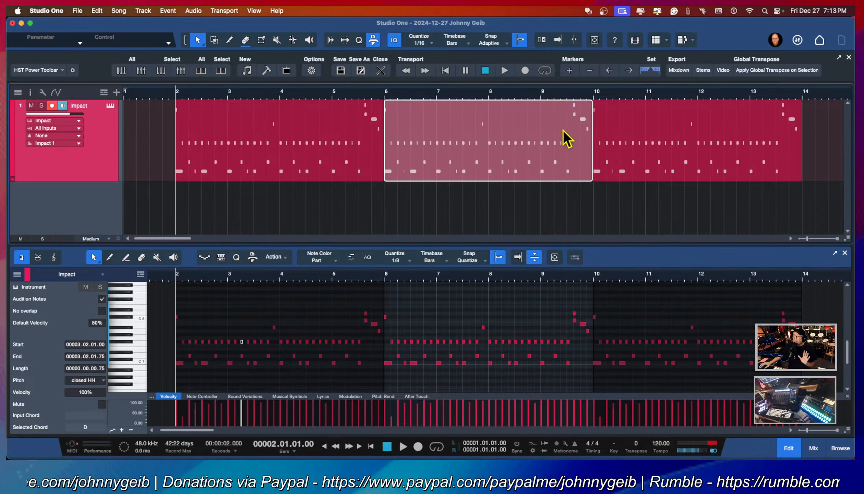
Step: Move the first part's closed hi-hat note at 3.02.01 up to crash 1, and select the other two parts to compare
{"action": "left_click", "coordinate": [241, 122]}
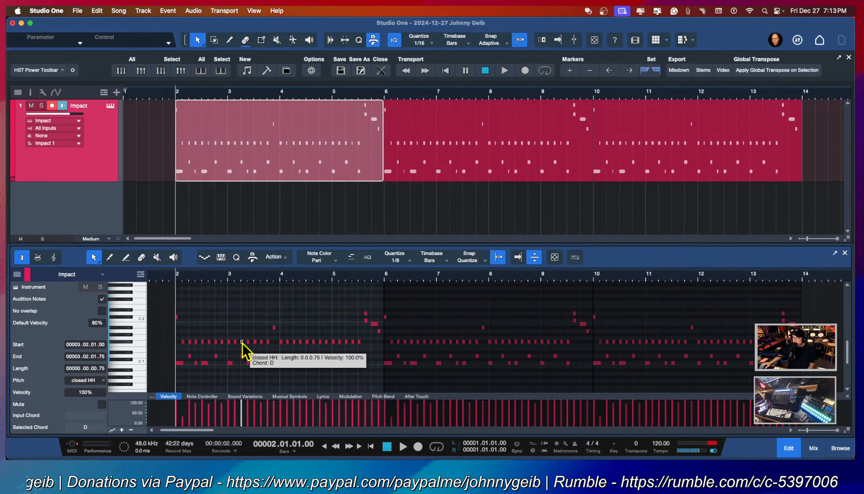
{"action": "left_click_drag", "start_coordinate": [242, 342], "coordinate": [242, 317]}
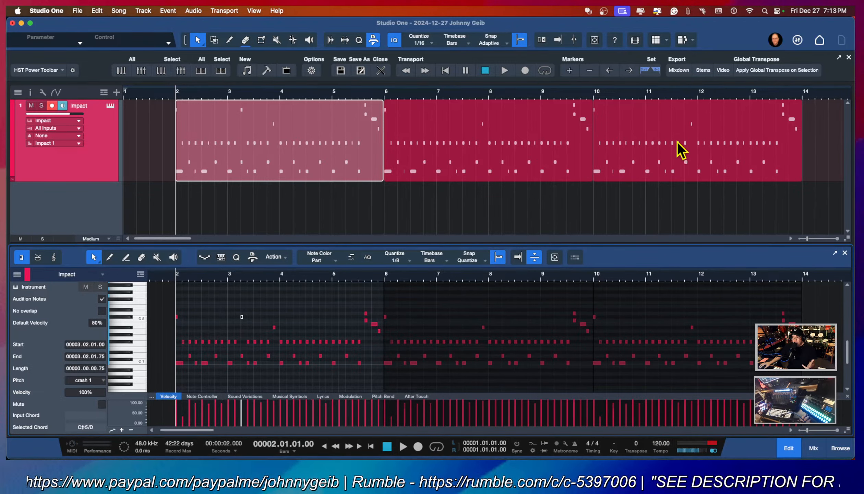
{"action": "left_click", "coordinate": [505, 136]}
{"action": "left_click", "coordinate": [722, 126]}
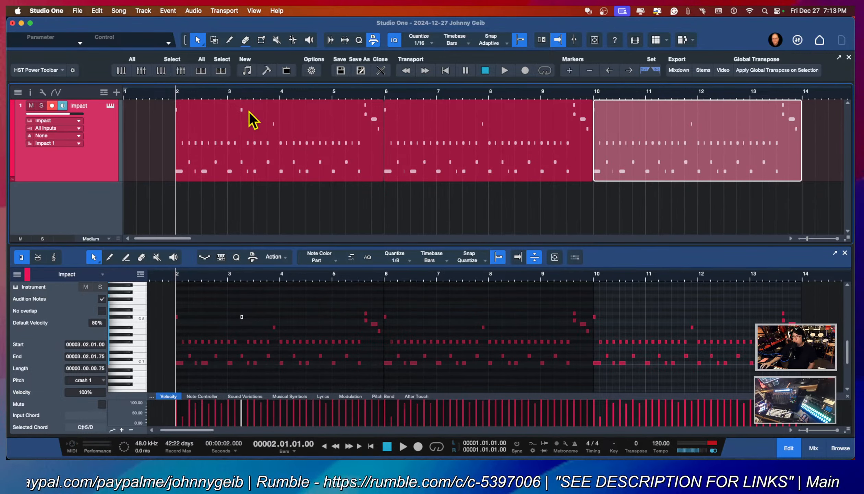
Step: Move the crash 1 note at 3.02.01 in the first part back down to closed HH
{"action": "left_click", "coordinate": [242, 331]}
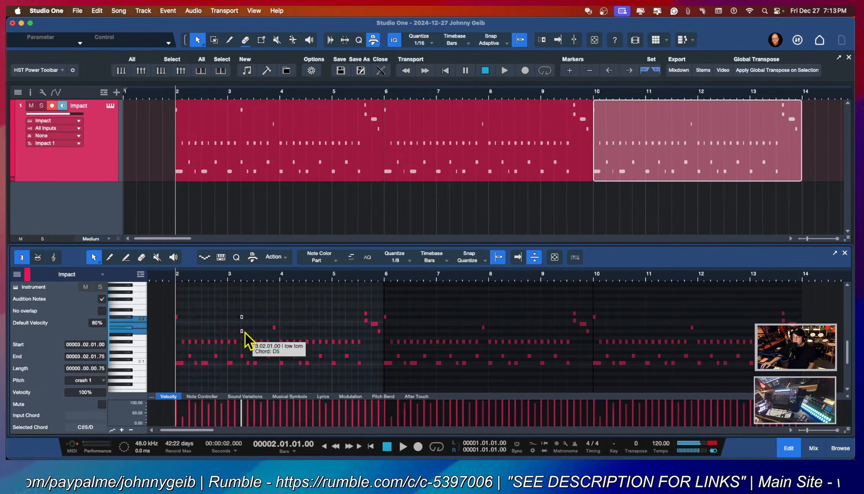
{"action": "left_click_drag", "start_coordinate": [245, 332], "coordinate": [245, 345]}
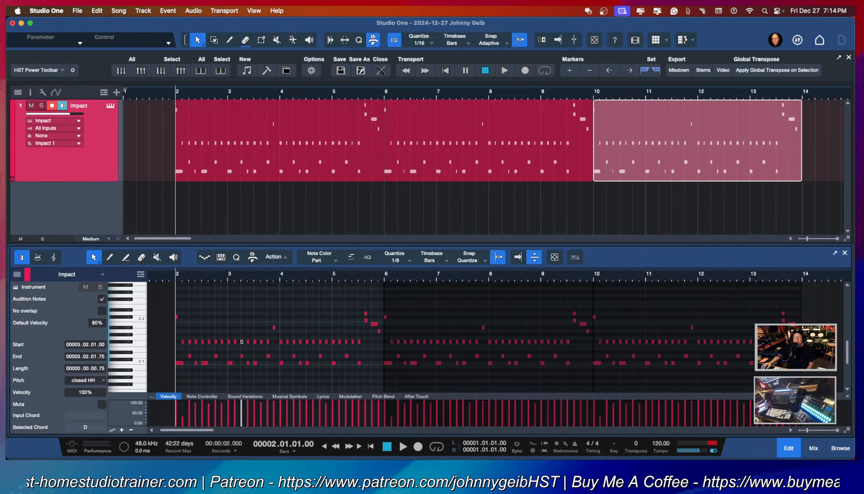
Step: Switch to the YouTube Studio live-stream page in Chrome and reposition its window to view the live chat
{"action": "key", "text": "super+Tab"}
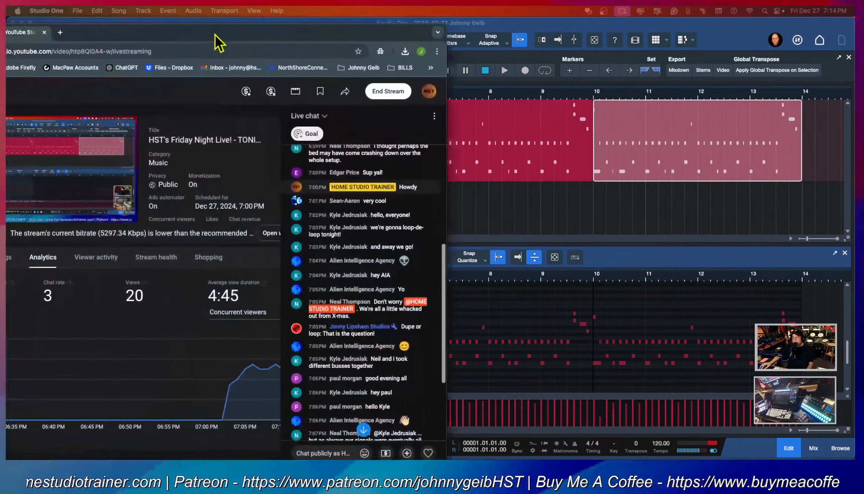
{"action": "left_click_drag", "start_coordinate": [214, 34], "coordinate": [318, 34]}
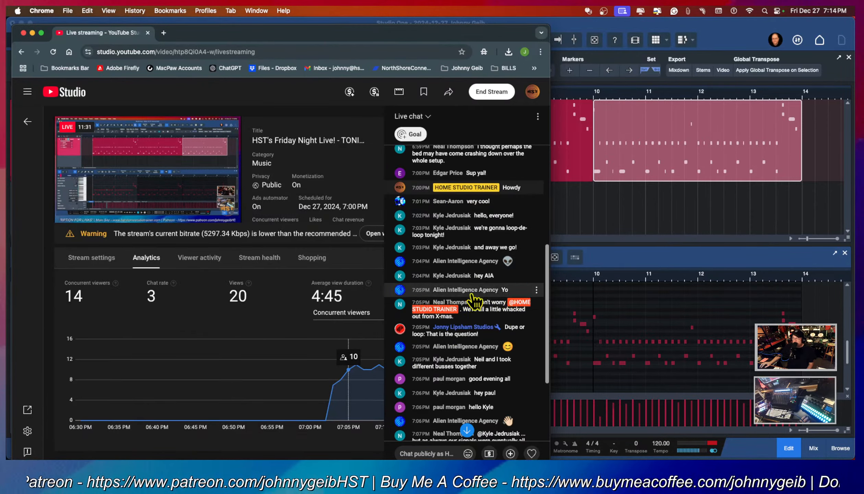
Step: Minimize the Chrome window to return to Studio One, and undo the splitting and looping back to the single four-bar Impact part
{"action": "key", "text": "super+m"}
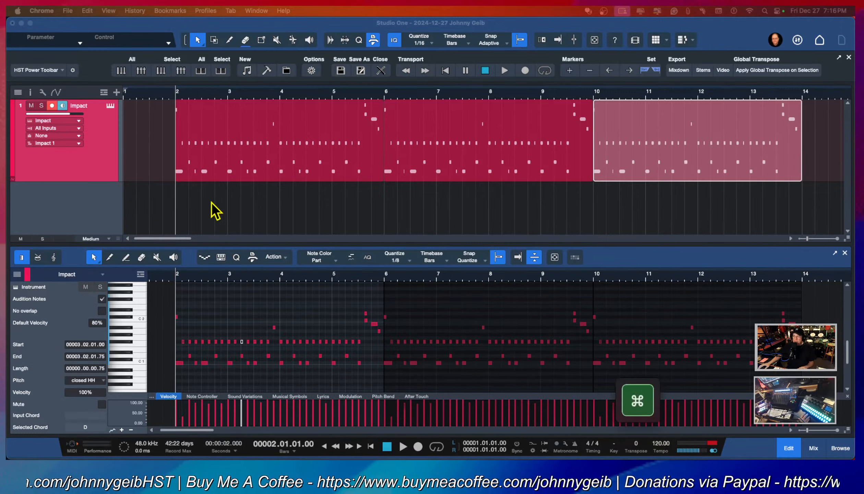
{"action": "key", "text": "super+z"}
{"action": "left_click", "coordinate": [372, 227]}
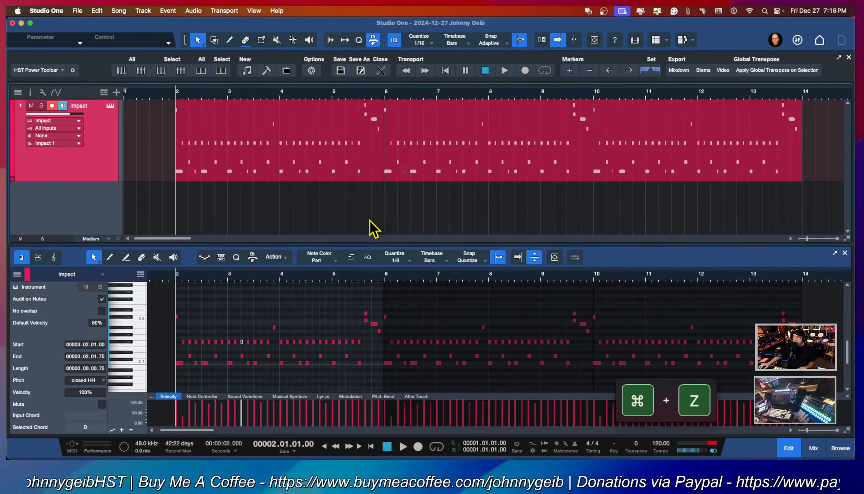
{"action": "key", "text": "super+z"}
{"action": "key", "text": "super+z"}
{"action": "key", "text": "super+z"}
{"action": "key", "text": "super+z"}
{"action": "key", "text": "super+z"}
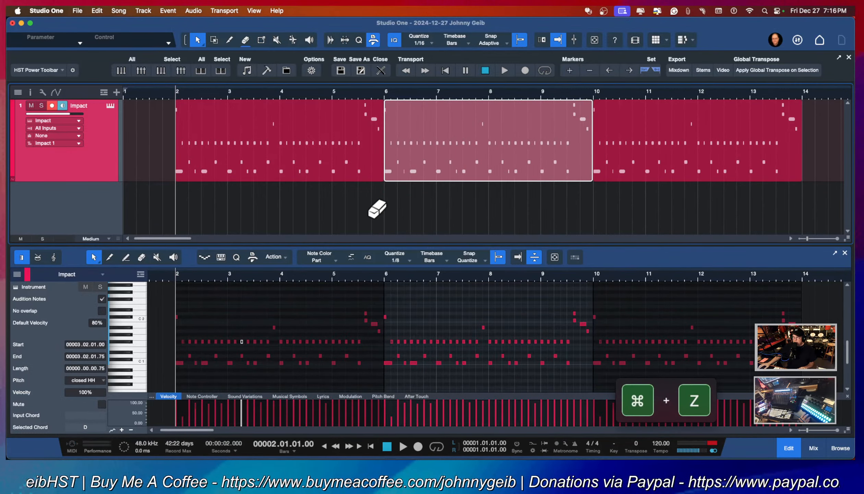
{"action": "key", "text": "super+z"}
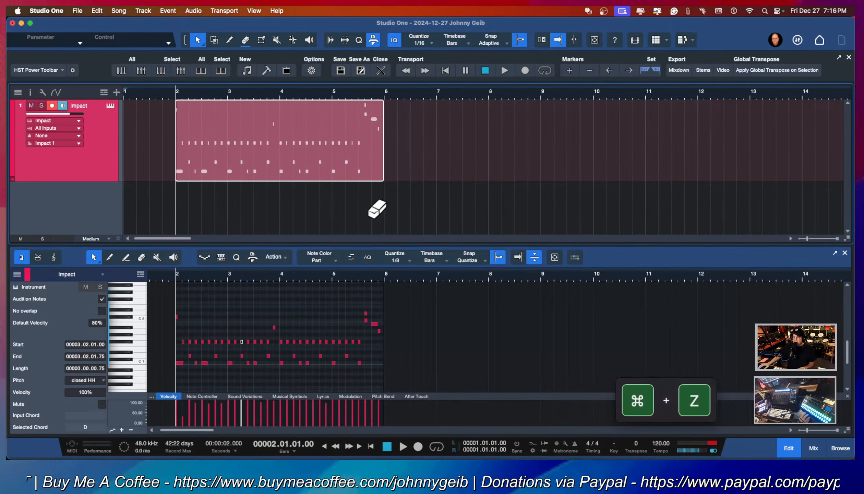
Step: Loop the four-bar Impact part out to bar 14 so it repeats three times
{"action": "right_click", "coordinate": [393, 182]}
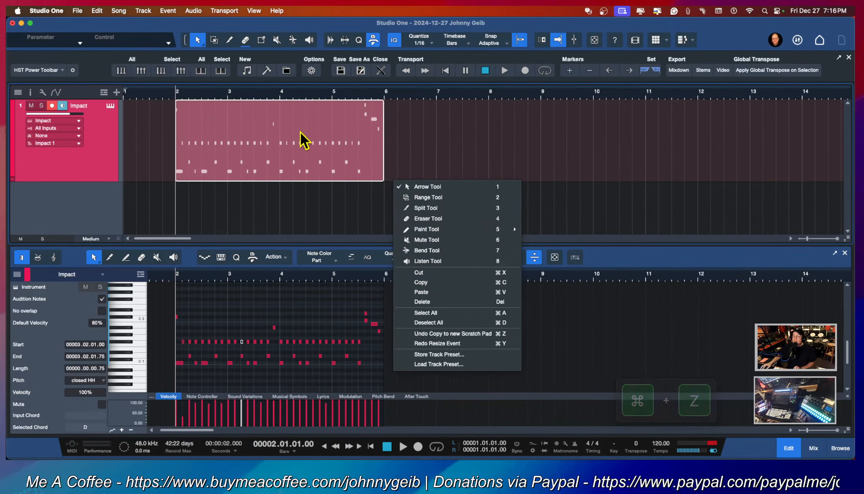
{"action": "left_click", "coordinate": [300, 127]}
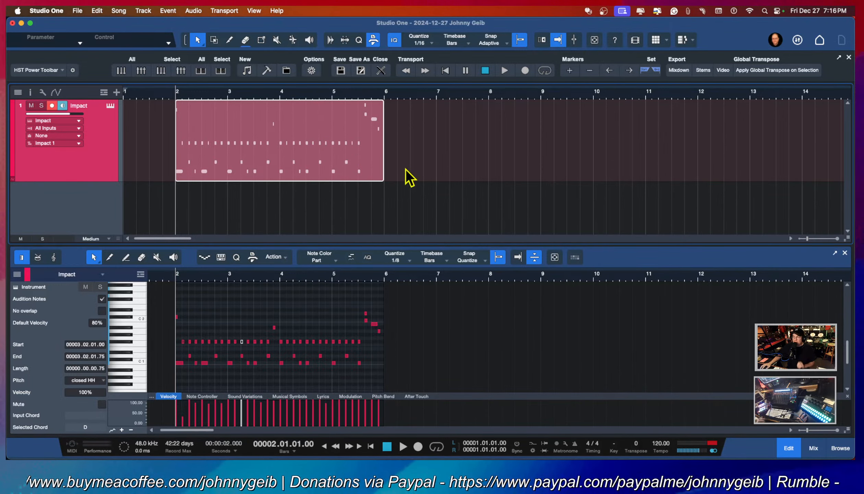
{"action": "left_click_drag", "start_coordinate": [385, 178], "coordinate": [802, 186]}
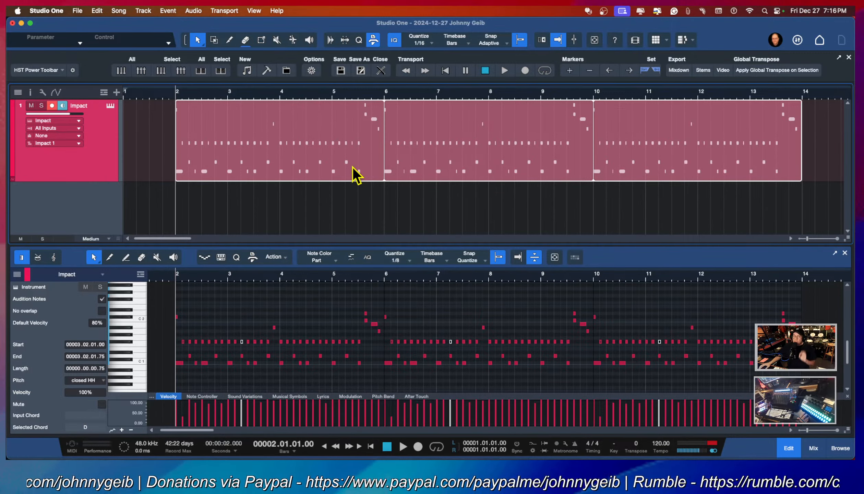
Step: Move the closed hi-hat note at 4.03.01 in the looped Impact part up to ride, and undo the move
{"action": "left_click", "coordinate": [308, 342]}
{"action": "left_click_drag", "start_coordinate": [308, 342], "coordinate": [308, 311]}
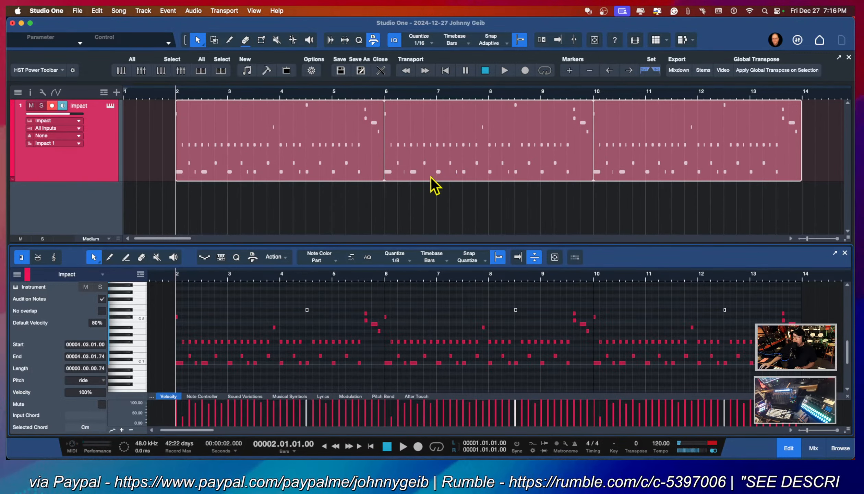
{"action": "key", "text": "super+z"}
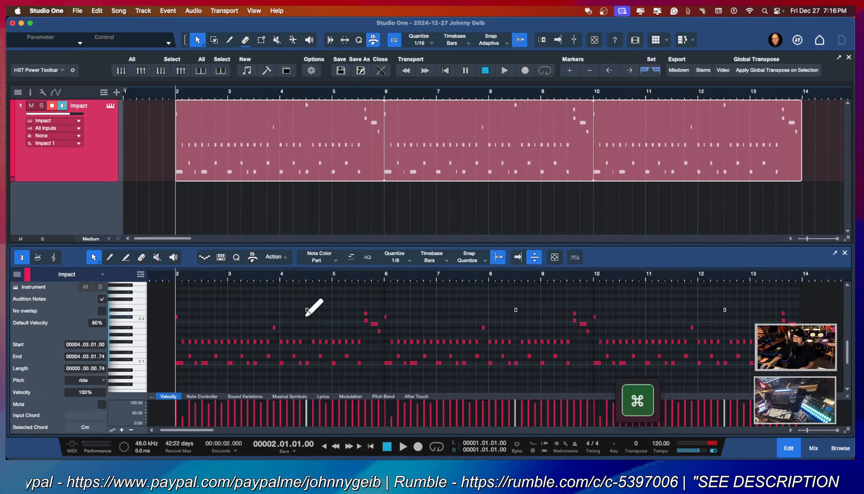
Step: Record extra drum hits over the looped Impact part from bar 2, and play the part back
{"action": "left_click", "coordinate": [254, 126]}
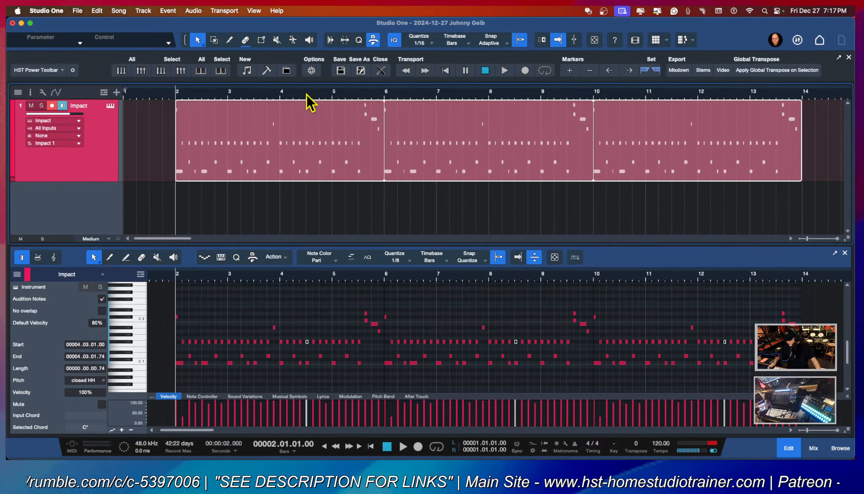
{"action": "key", "text": "KP_Multiply"}
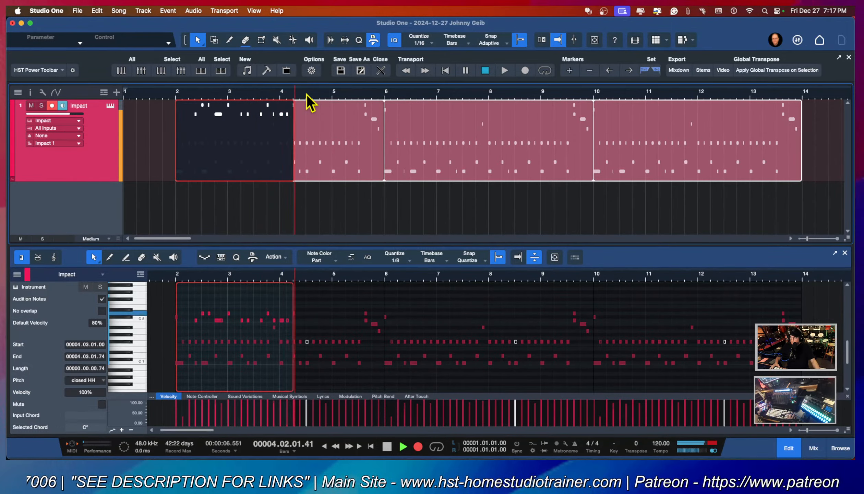
{"action": "key", "text": "KP_0"}
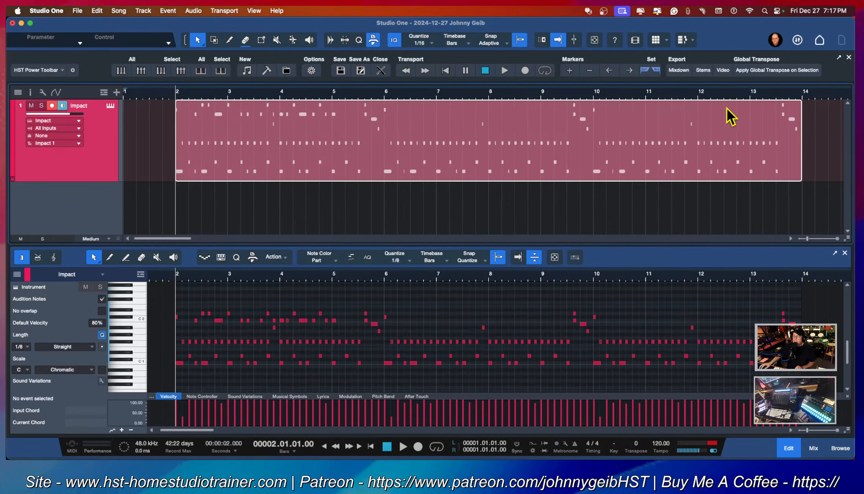
{"action": "key", "text": "space"}
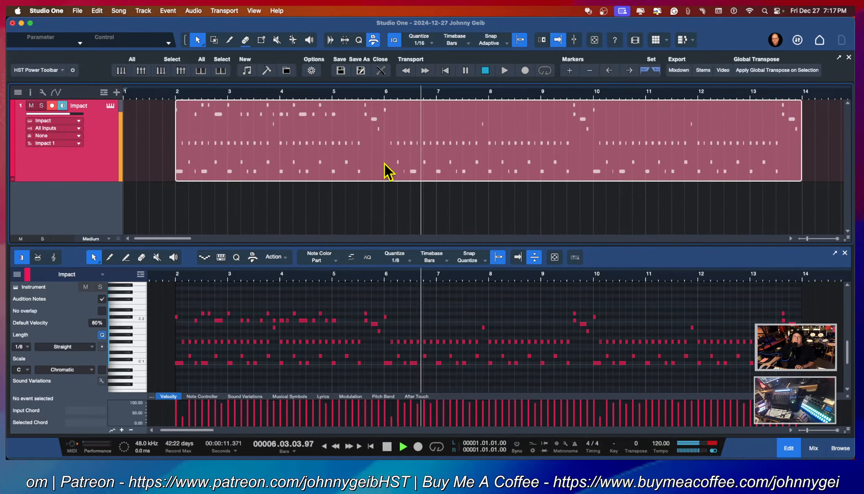
{"action": "key", "text": "space"}
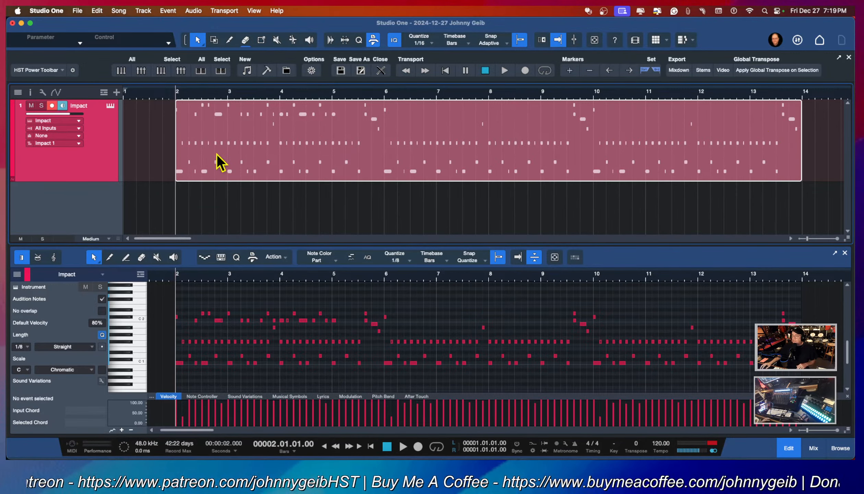
Step: Remove the Impact track together with its instrument and return the playback cursor to the song start
{"action": "right_click", "coordinate": [111, 142]}
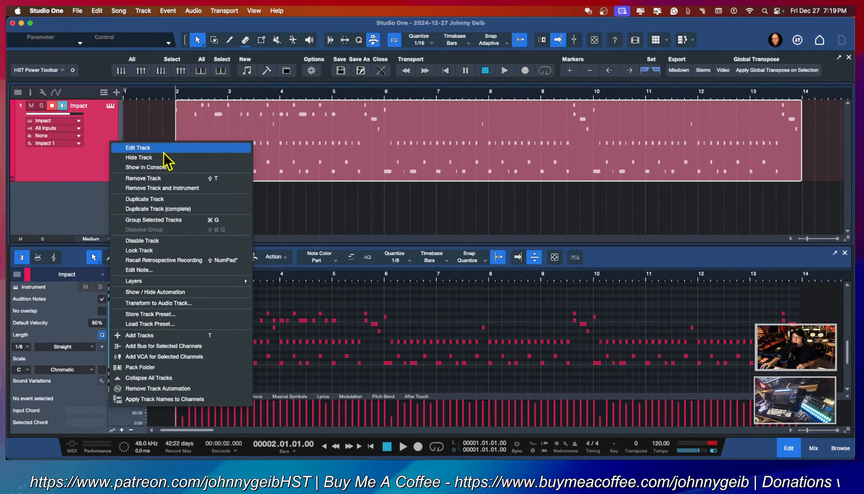
{"action": "left_click", "coordinate": [157, 188]}
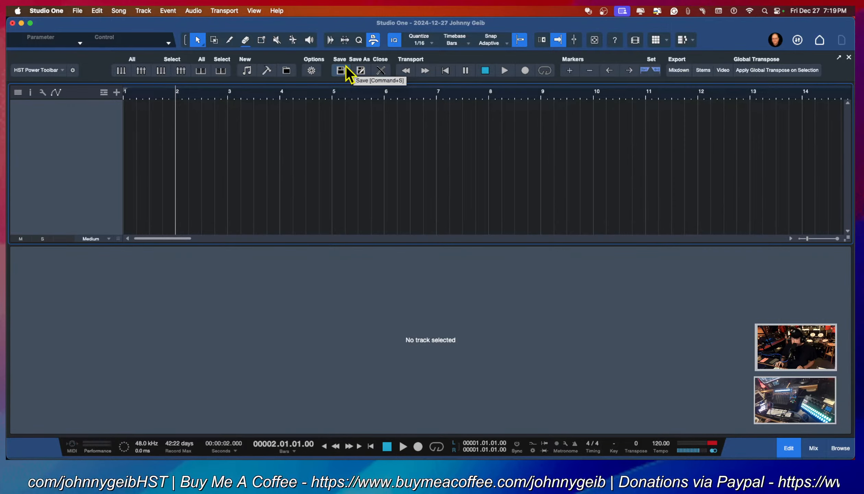
{"action": "key", "text": "0"}
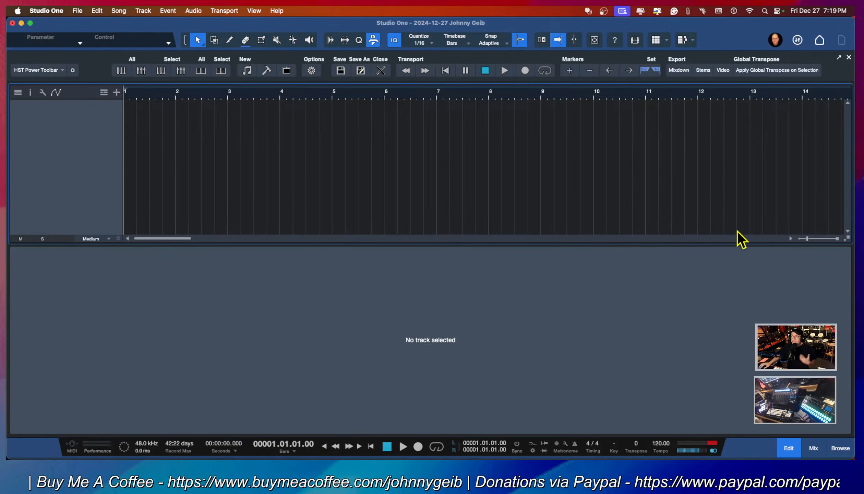
Step: Add a mono audio track named voc with Main Mic as its input, and arm it for recording
{"action": "left_click", "coordinate": [841, 448]}
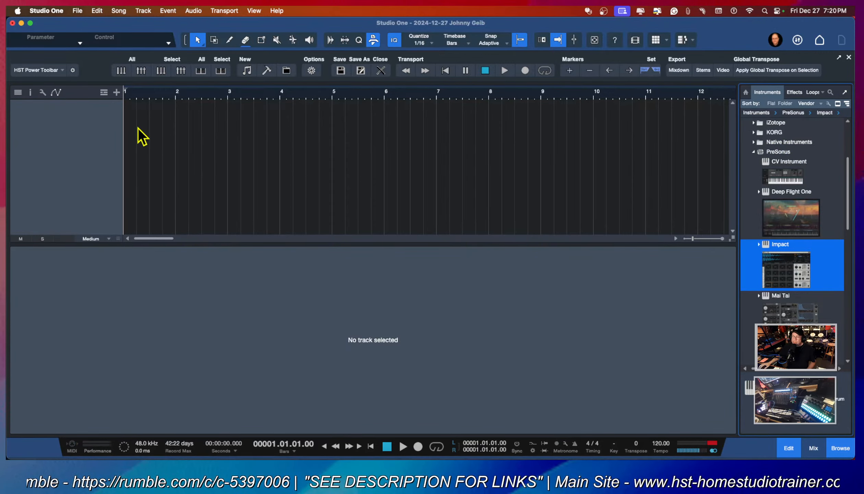
{"action": "double_click", "coordinate": [56, 139]}
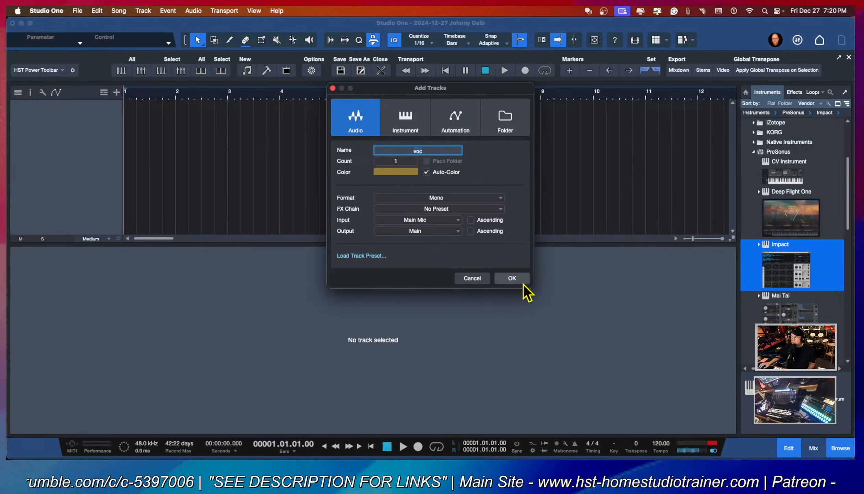
{"action": "left_click", "coordinate": [512, 278]}
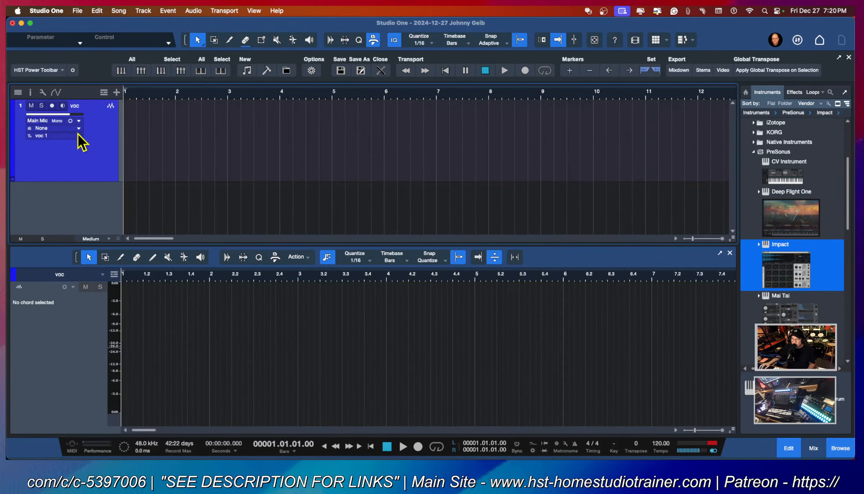
{"action": "left_click", "coordinate": [51, 105]}
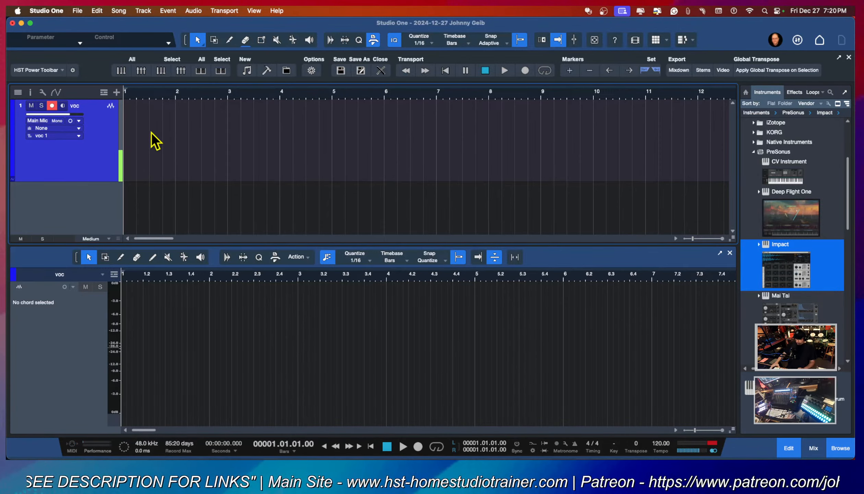
Step: Record a spoken take on the voc track from bar 1 and trim the clip's end to bar 5
{"action": "key", "text": "KP_Multiply"}
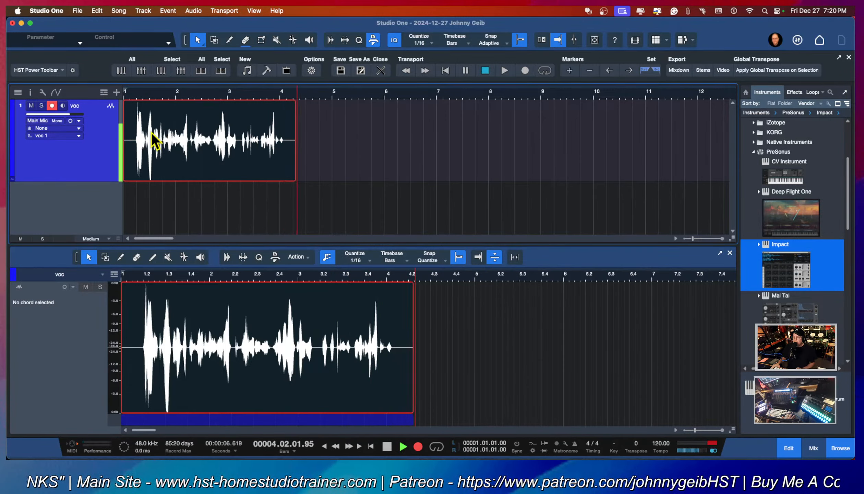
{"action": "key", "text": "space"}
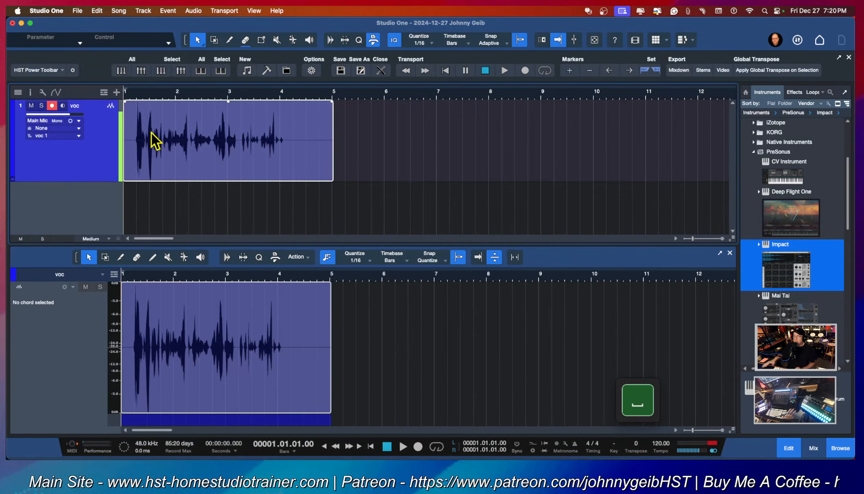
{"action": "left_click_drag", "start_coordinate": [335, 127], "coordinate": [333, 127]}
Step: Play the recorded voc clip from the song start and replay it to check the take
{"action": "key", "text": "space"}
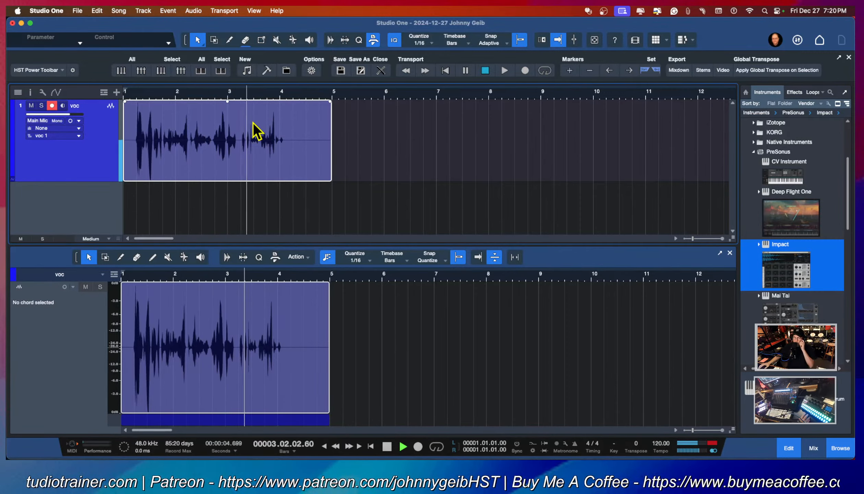
{"action": "key", "text": "space"}
{"action": "key", "text": "space"}
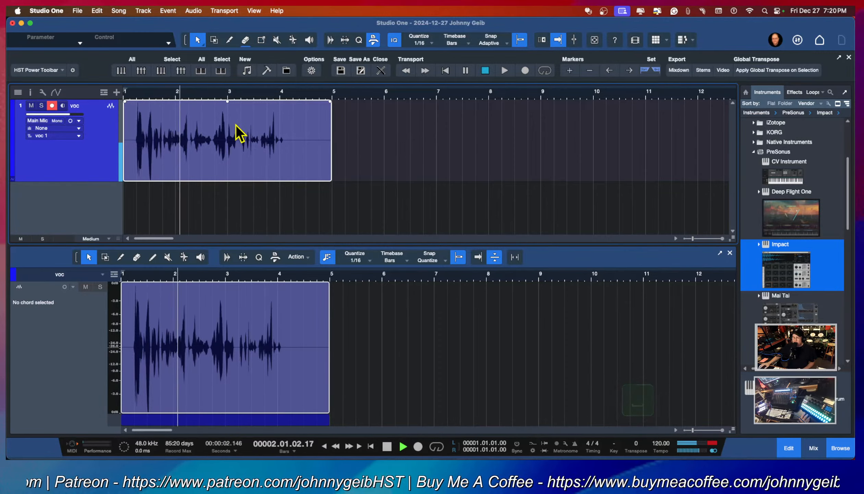
{"action": "key", "text": "space"}
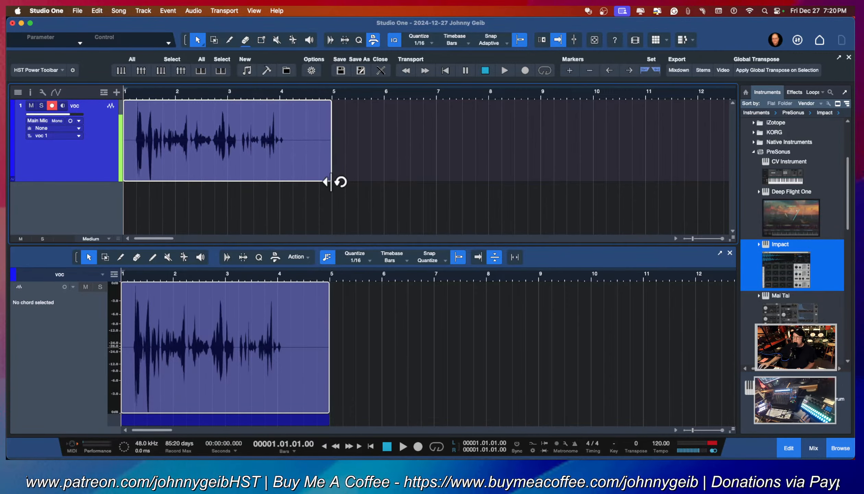
Step: Loop the four-bar voc clip to three passes ending at bar 13, and play it back from the start
{"action": "left_click_drag", "start_coordinate": [331, 179], "coordinate": [698, 186]}
{"action": "left_click_drag", "start_coordinate": [734, 184], "coordinate": [713, 188]}
{"action": "left_click_drag", "start_coordinate": [238, 97], "coordinate": [315, 102]}
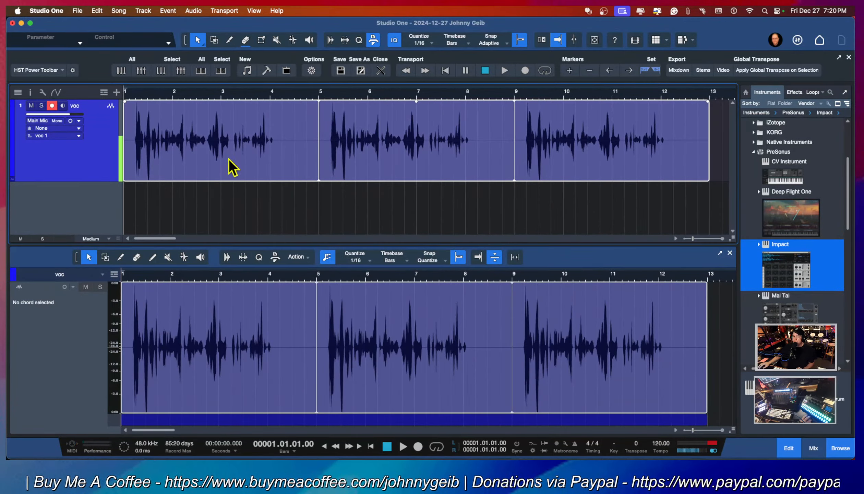
{"action": "key", "text": "space"}
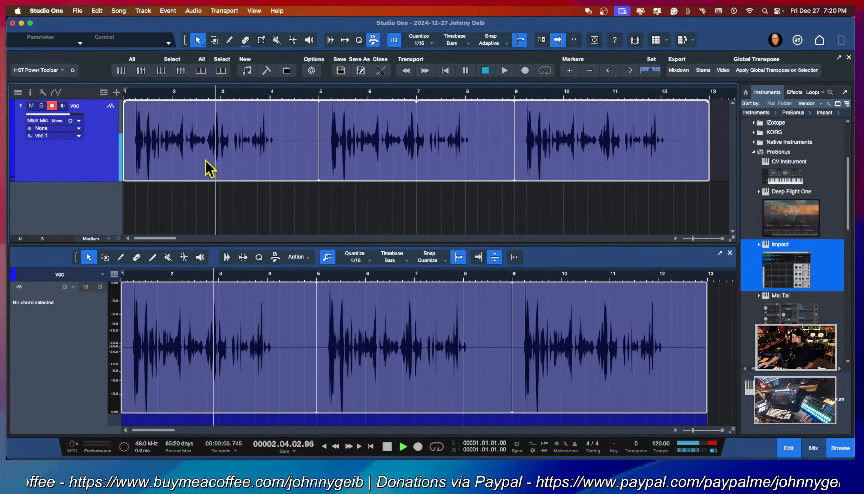
{"action": "key", "text": "space"}
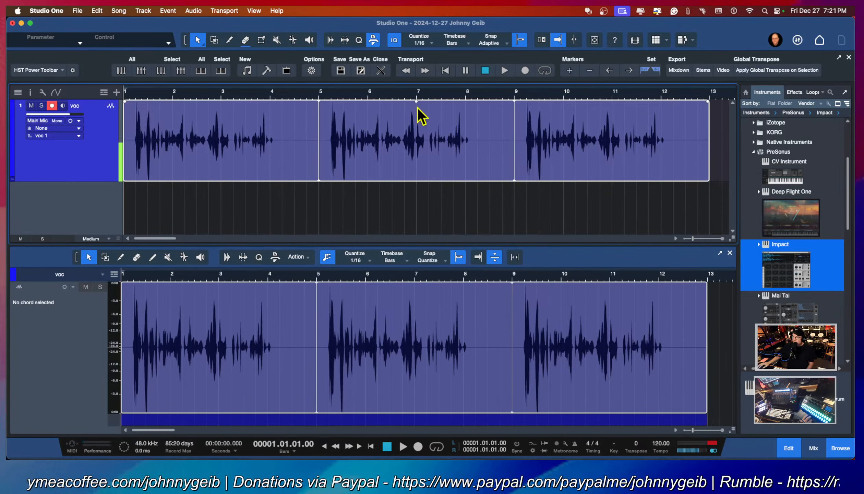
Step: Lower the looped voc clip's event volume slightly, and undo the change
{"action": "left_click_drag", "start_coordinate": [416, 102], "coordinate": [416, 107]}
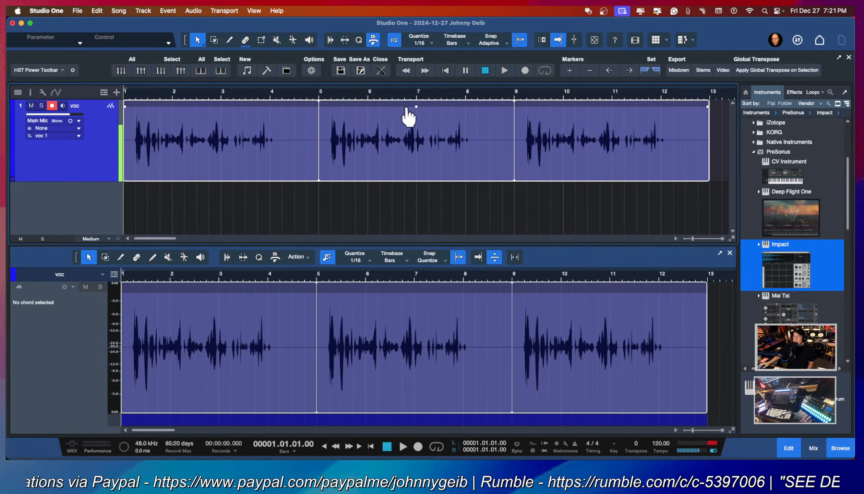
{"action": "key", "text": "super+z"}
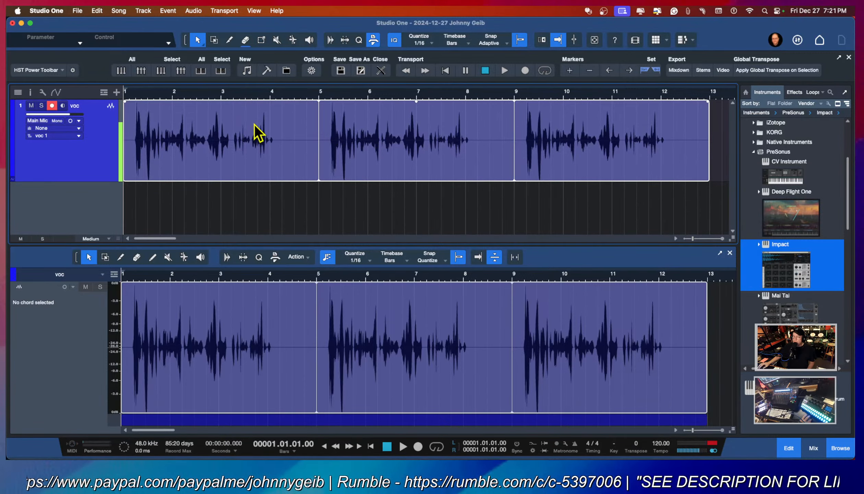
Step: Enable the looped voc clip's gain envelope and add points that pull the gain down to about -11.9 dB near bar 3
{"action": "right_click", "coordinate": [258, 133]}
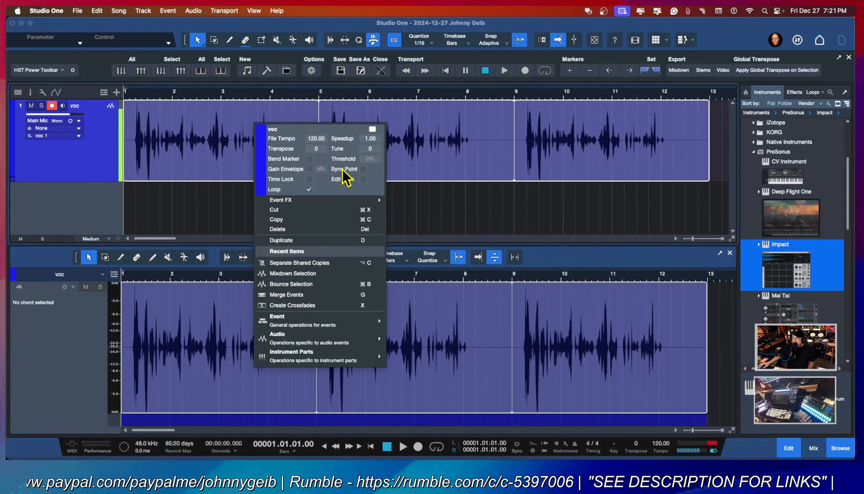
{"action": "left_click", "coordinate": [311, 168]}
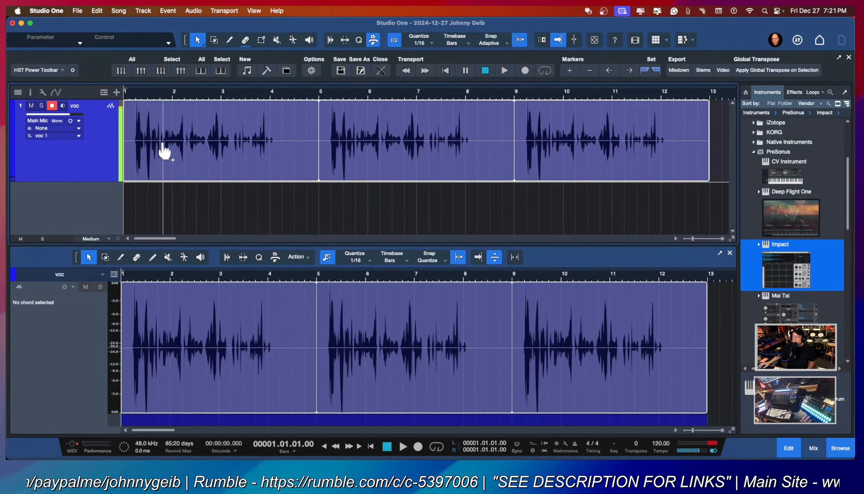
{"action": "left_click", "coordinate": [201, 143]}
{"action": "left_click_drag", "start_coordinate": [201, 143], "coordinate": [145, 143]}
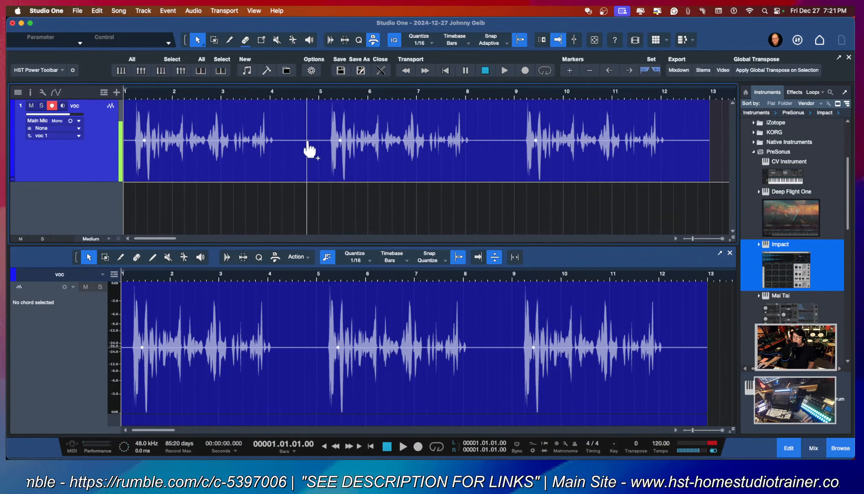
{"action": "left_click", "coordinate": [223, 141]}
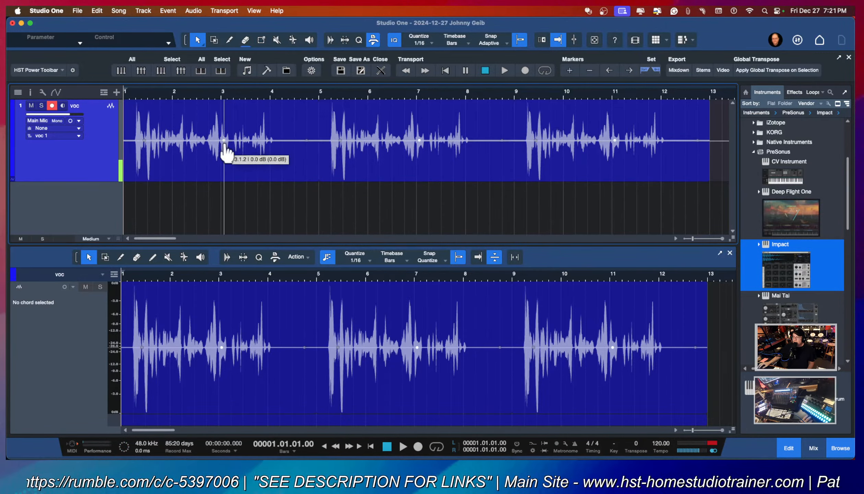
{"action": "left_click_drag", "start_coordinate": [224, 142], "coordinate": [228, 162]}
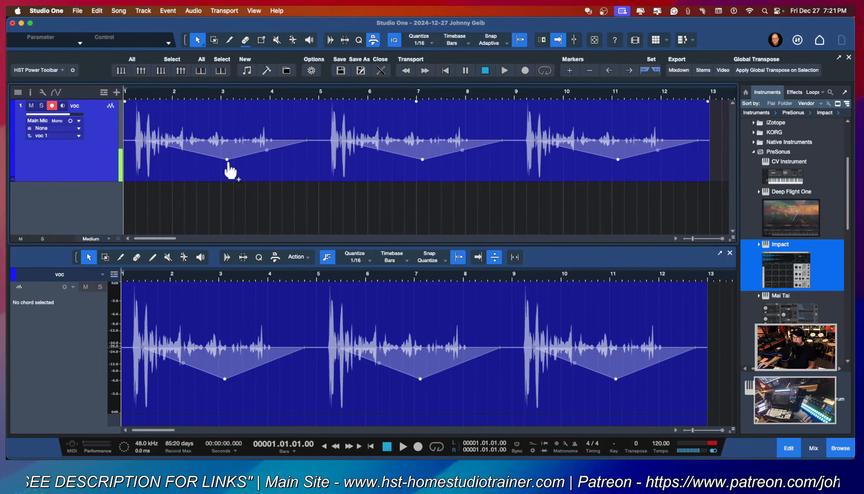
Step: Reshape the looped clip's gain dip by moving its lowest point and adjusting neighbouring envelope points between bars 2 and 4
{"action": "right_click", "coordinate": [228, 159]}
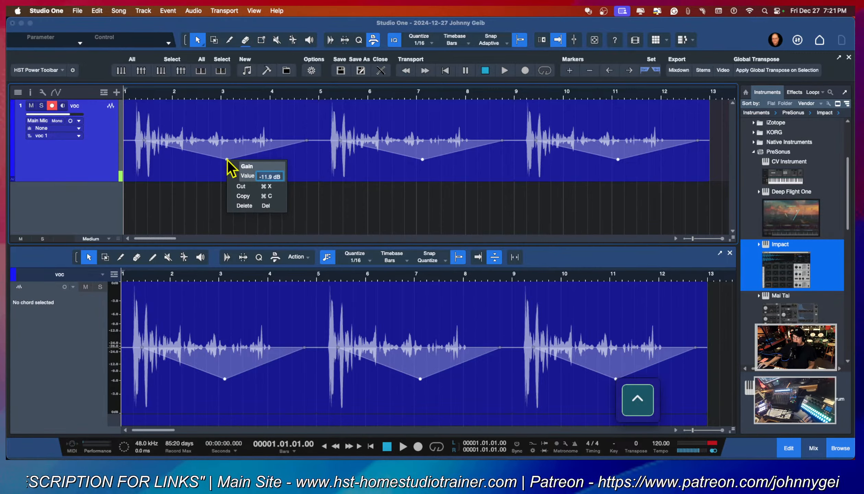
{"action": "left_click", "coordinate": [209, 166]}
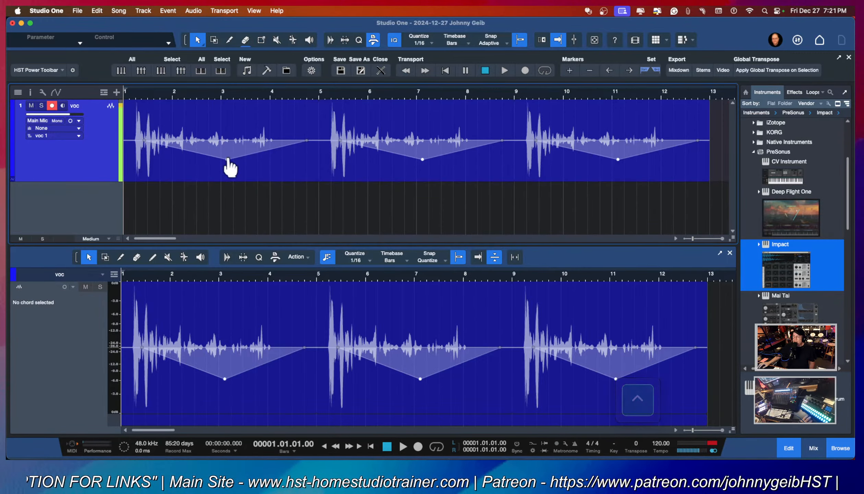
{"action": "left_click_drag", "start_coordinate": [228, 160], "coordinate": [208, 158]}
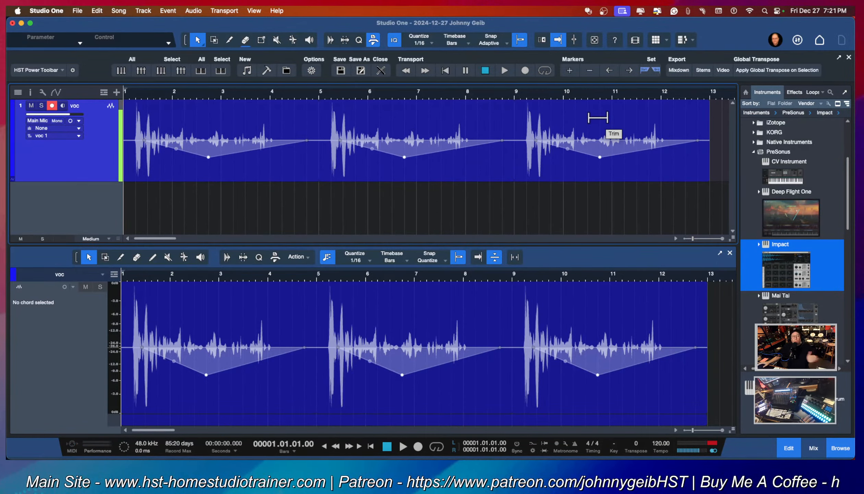
{"action": "left_click_drag", "start_coordinate": [209, 158], "coordinate": [243, 163]}
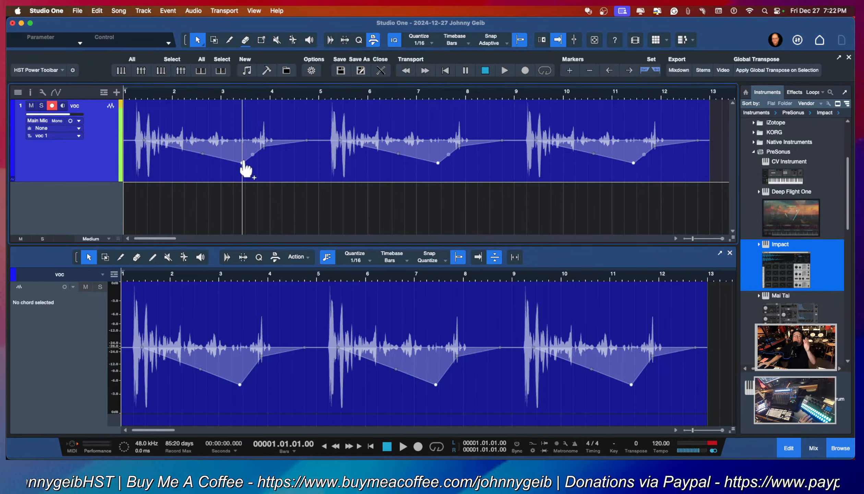
{"action": "left_click", "coordinate": [244, 164]}
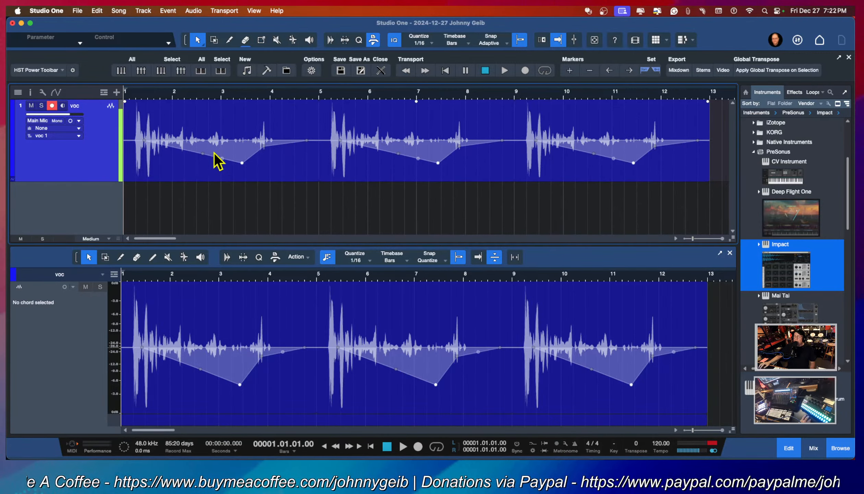
{"action": "mouse_move", "coordinate": [242, 164]}
{"action": "left_mouse_down"}
{"action": "mouse_move", "coordinate": [221, 175]}
{"action": "mouse_move", "coordinate": [234, 153]}
{"action": "mouse_move", "coordinate": [223, 120]}
{"action": "mouse_move", "coordinate": [232, 162]}
{"action": "mouse_move", "coordinate": [240, 164]}
{"action": "left_mouse_up"}
Step: Undo a one-bar shift of the looped voc clip, and move the later gain point in its second pass back to bar 7
{"action": "left_click_drag", "start_coordinate": [556, 158], "coordinate": [580, 164]}
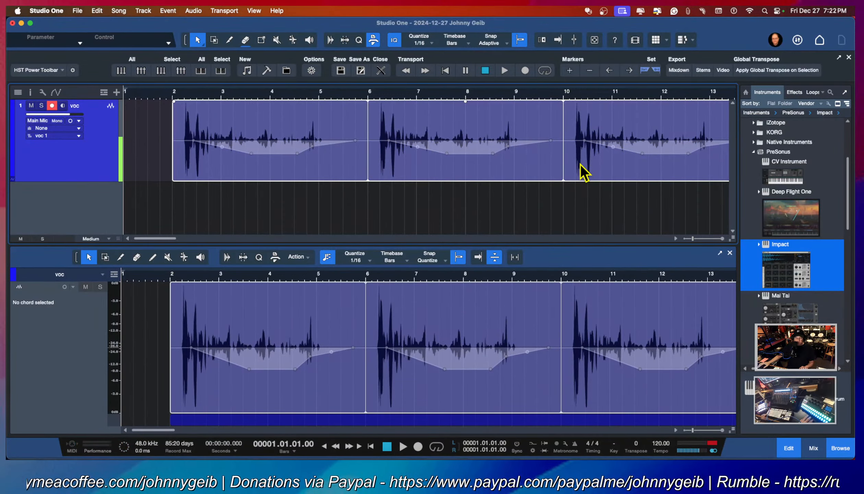
{"action": "key", "text": "super+z"}
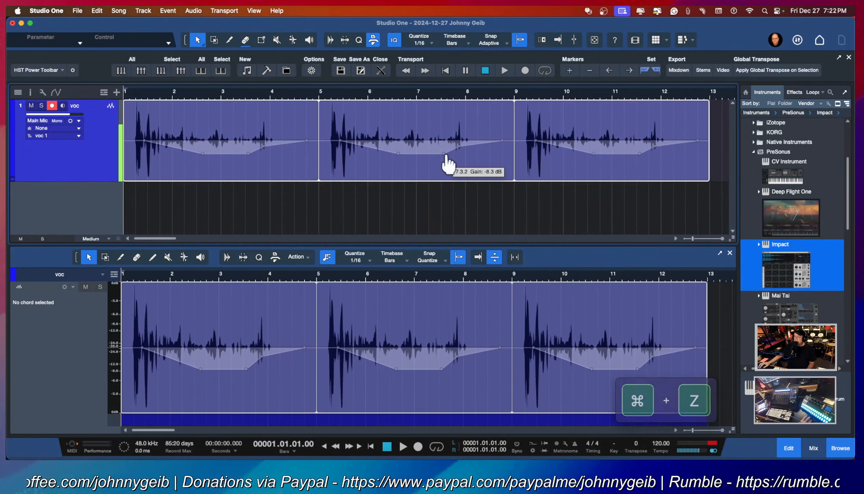
{"action": "left_click_drag", "start_coordinate": [449, 165], "coordinate": [417, 157]}
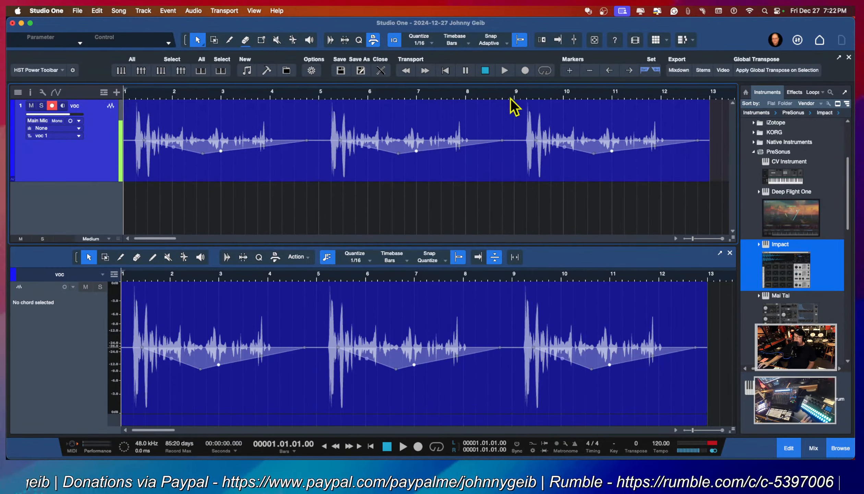
Step: Split the looped voc clip at bar 9 and move the separated third pass to start just after bar 10
{"action": "left_click", "coordinate": [229, 41]}
{"action": "left_click", "coordinate": [517, 144]}
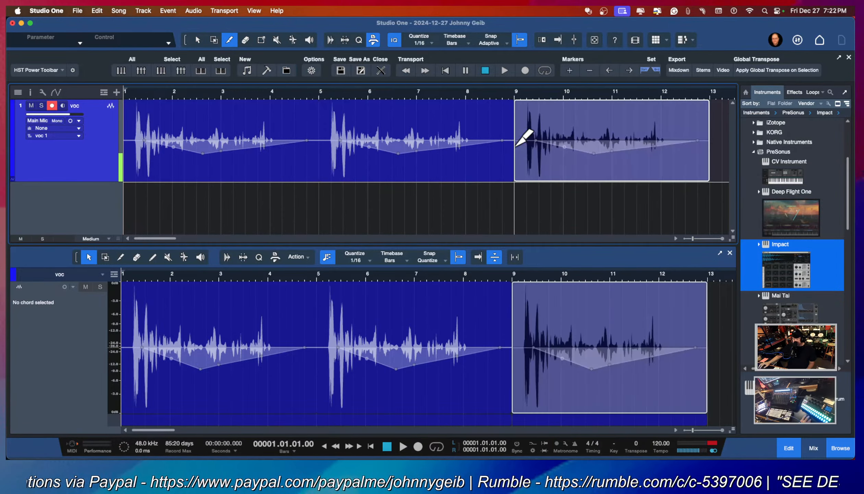
{"action": "right_click", "coordinate": [555, 139]}
{"action": "left_click", "coordinate": [554, 146]}
{"action": "left_click_drag", "start_coordinate": [554, 146], "coordinate": [612, 145]}
Step: Adjust the gain point near bar 6.5 in the second pass, and move the separated third clip to start at about bar 11.5
{"action": "mouse_move", "coordinate": [397, 153]}
{"action": "left_mouse_down"}
{"action": "mouse_move", "coordinate": [399, 142]}
{"action": "mouse_move", "coordinate": [394, 155]}
{"action": "left_mouse_up"}
{"action": "scroll", "coordinate": [442, 97], "scroll_direction": "down", "scroll_amount": 5}
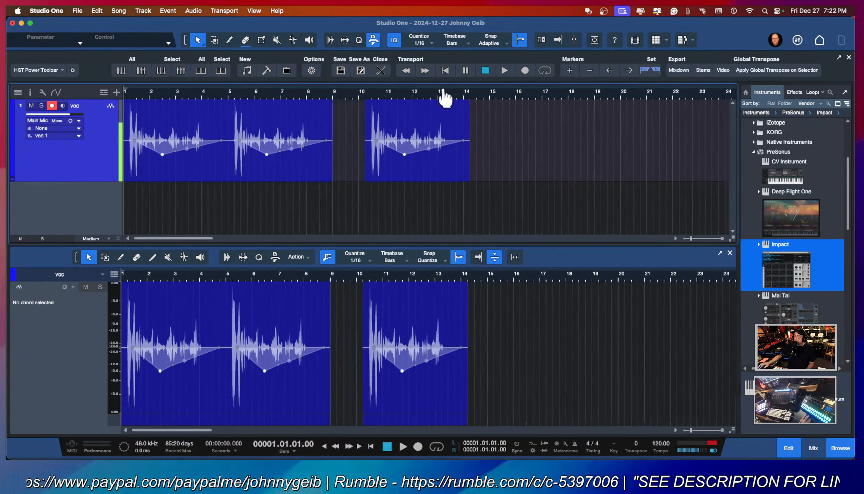
{"action": "scroll", "coordinate": [442, 96], "scroll_direction": "up", "scroll_amount": 3}
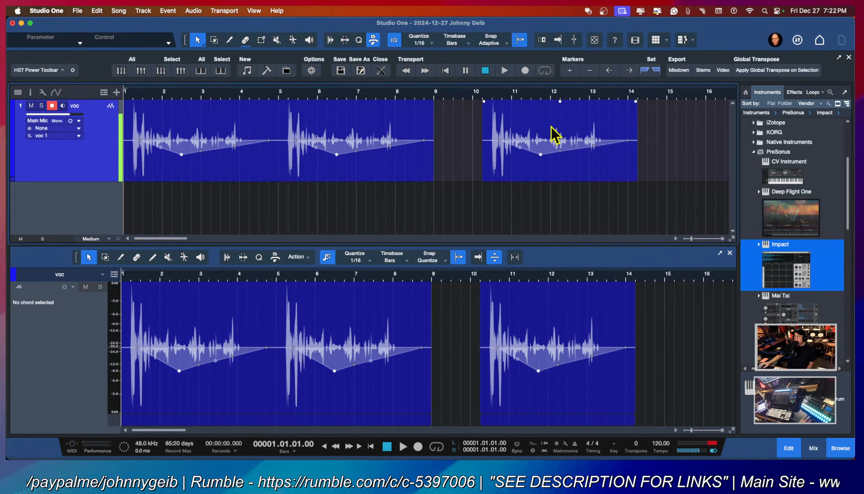
{"action": "left_click_drag", "start_coordinate": [556, 135], "coordinate": [575, 135]}
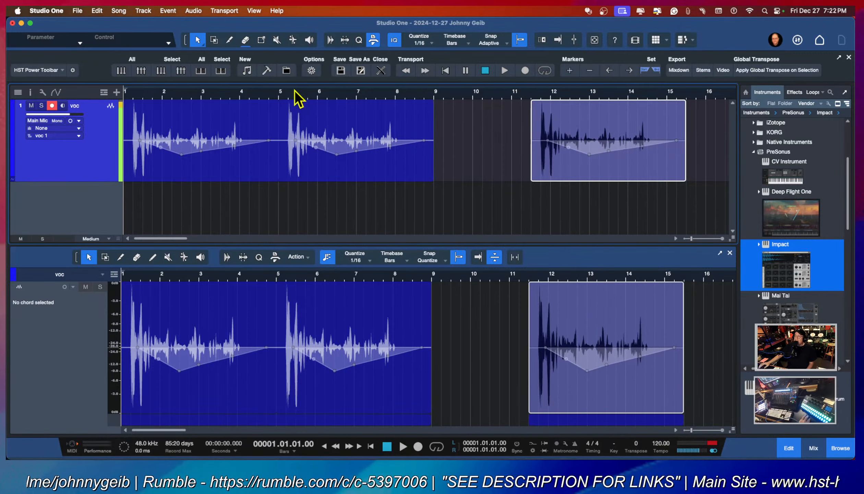
Step: Split the remaining looped clip at bar 5 and move the second piece to start at about bar 6.5
{"action": "left_click", "coordinate": [229, 39]}
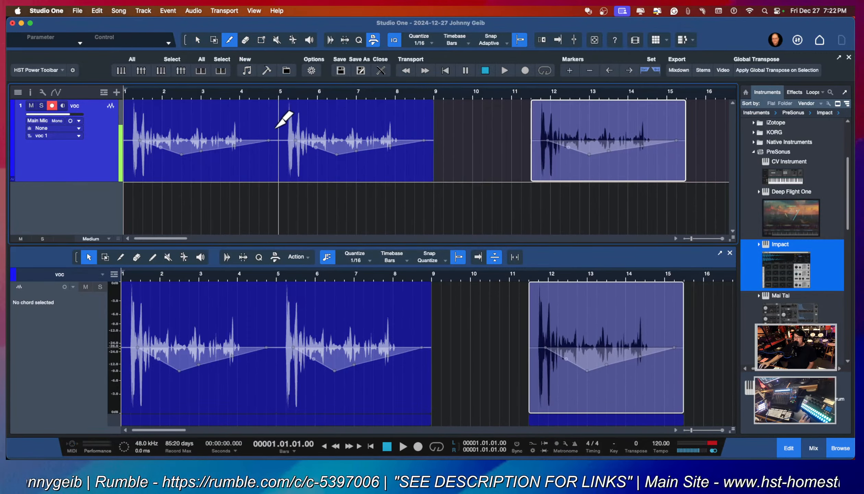
{"action": "left_click", "coordinate": [278, 144]}
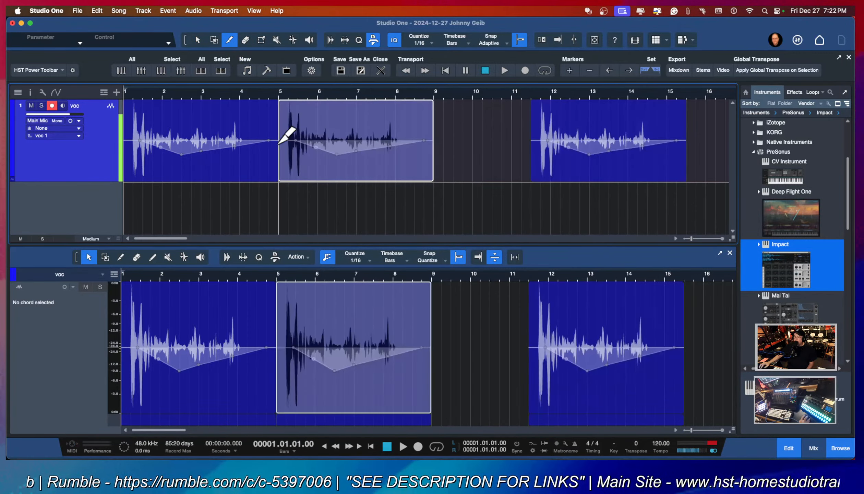
{"action": "middle_click", "coordinate": [357, 128]}
{"action": "left_click", "coordinate": [355, 129]}
{"action": "left_click_drag", "start_coordinate": [332, 132], "coordinate": [426, 136]}
Step: Reshape the first voc clip's gain envelope into a smooth dip with its lowest point at bar 3
{"action": "left_click_drag", "start_coordinate": [188, 163], "coordinate": [198, 107]}
{"action": "left_click", "coordinate": [218, 151]}
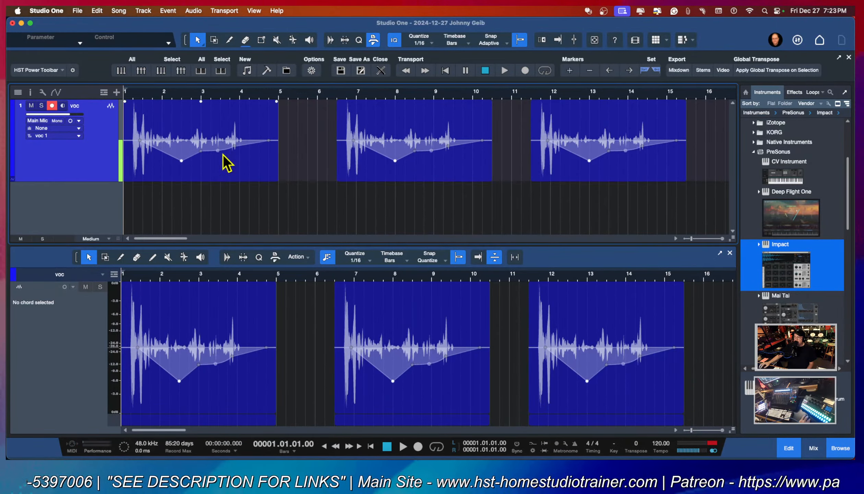
{"action": "left_click_drag", "start_coordinate": [182, 161], "coordinate": [172, 147]}
Step: Space the second and third clips out to start at bar 7 and about bar 12.3, and deepen the second clip's gain dip at bar 9
{"action": "left_click_drag", "start_coordinate": [379, 153], "coordinate": [443, 160]}
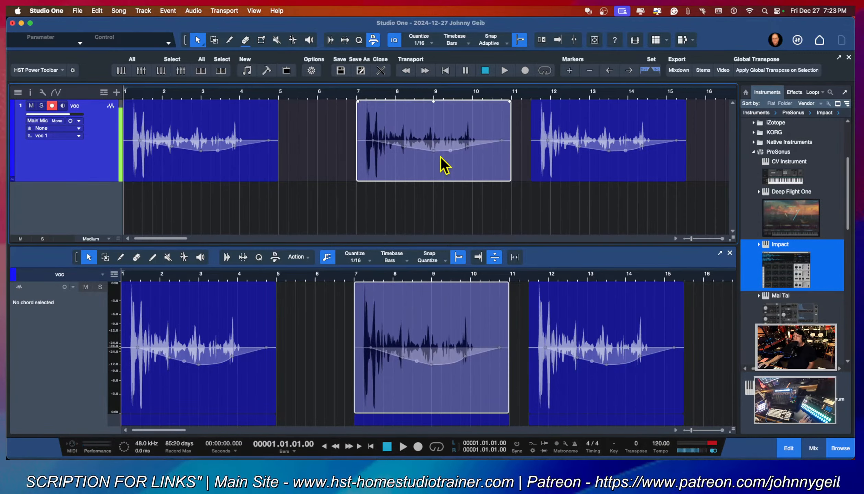
{"action": "left_click_drag", "start_coordinate": [581, 161], "coordinate": [606, 160]}
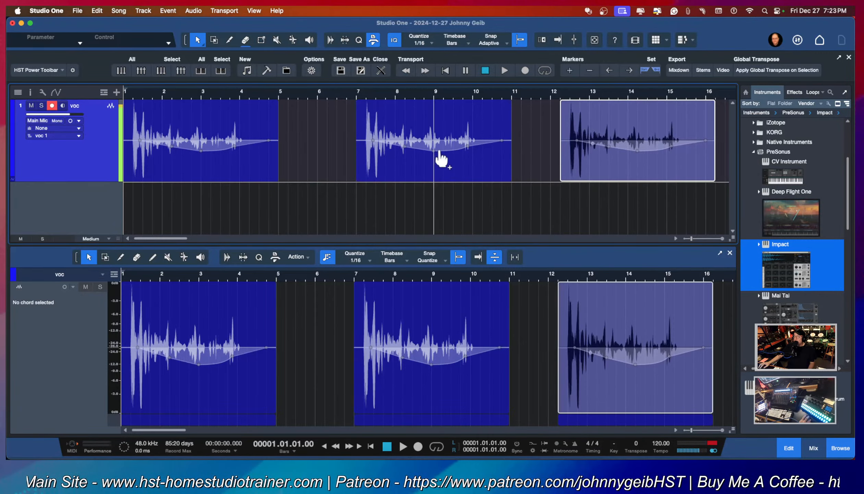
{"action": "mouse_move", "coordinate": [440, 153]}
{"action": "left_mouse_down"}
{"action": "mouse_move", "coordinate": [438, 178]}
{"action": "mouse_move", "coordinate": [434, 135]}
{"action": "mouse_move", "coordinate": [426, 139]}
{"action": "mouse_move", "coordinate": [434, 158]}
{"action": "left_mouse_up"}
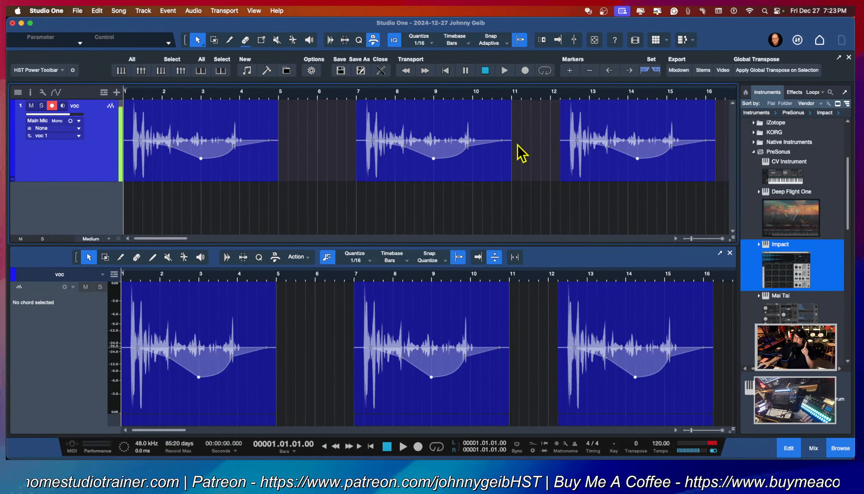
Step: Apply Separate Shared Copies to the middle voc clip, and deepen the first clip's gain dip at bar 3
{"action": "right_click", "coordinate": [433, 135]}
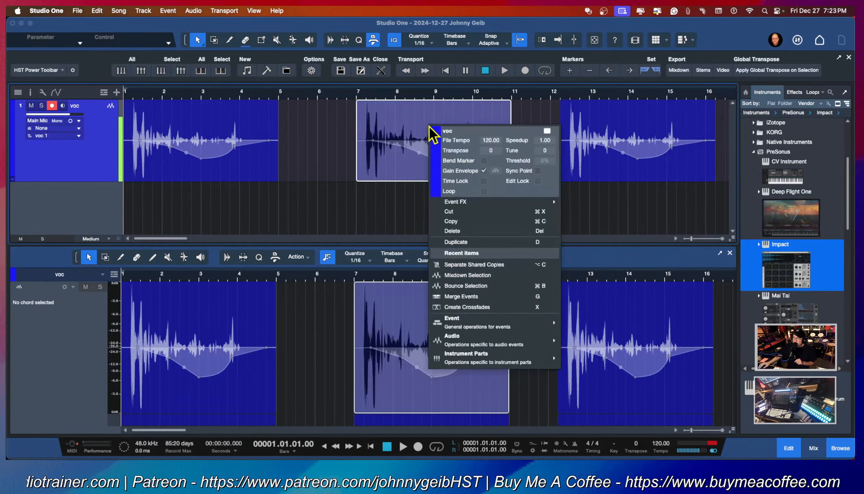
{"action": "left_click", "coordinate": [471, 265]}
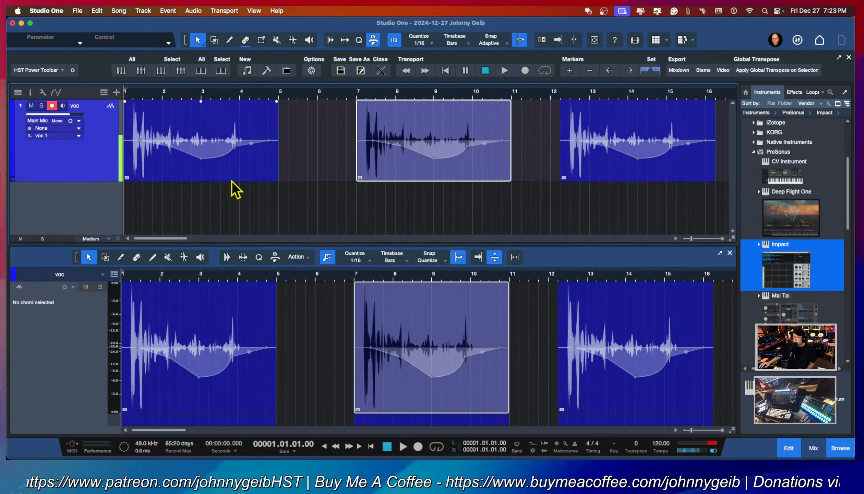
{"action": "mouse_move", "coordinate": [201, 158]}
{"action": "left_mouse_down"}
{"action": "mouse_move", "coordinate": [200, 129]}
{"action": "mouse_move", "coordinate": [191, 166]}
{"action": "mouse_move", "coordinate": [201, 165]}
{"action": "left_mouse_up"}
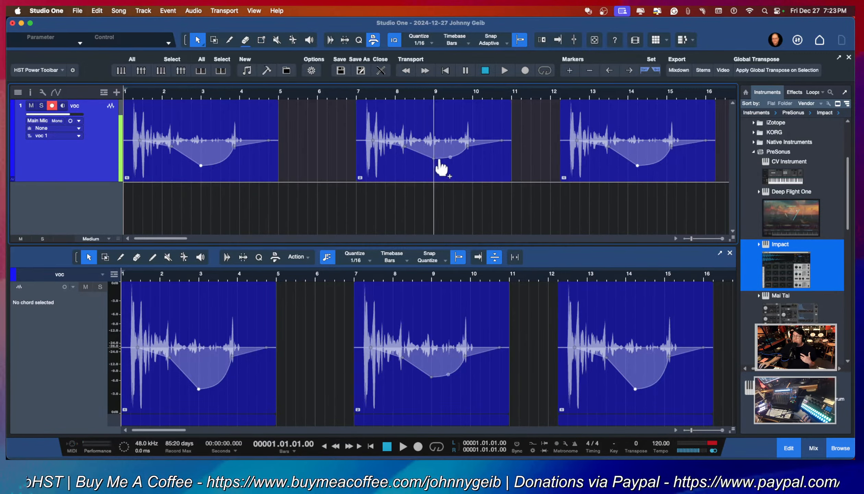
Step: Raise the middle clip's gain point above the centre line near bar 8.5, and make the first clip's dip at bar 3 shallower
{"action": "left_click_drag", "start_coordinate": [439, 161], "coordinate": [415, 132]}
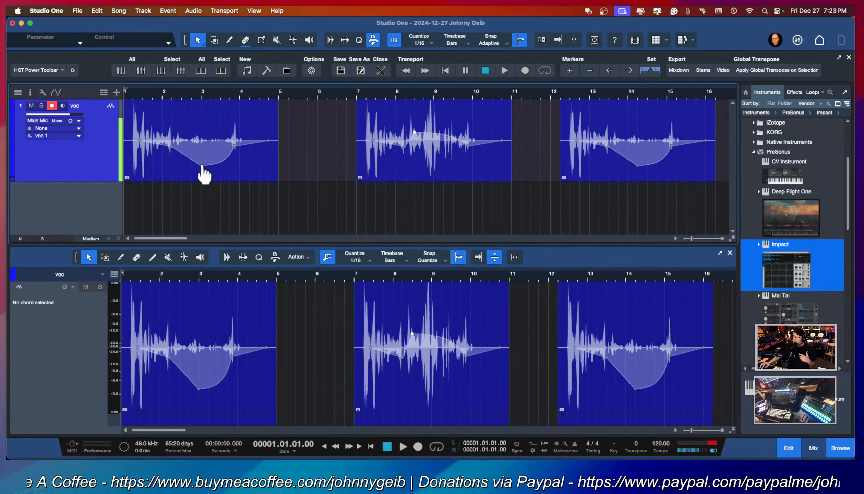
{"action": "mouse_move", "coordinate": [202, 166]}
{"action": "left_mouse_down"}
{"action": "mouse_move", "coordinate": [209, 136]}
{"action": "mouse_move", "coordinate": [201, 152]}
{"action": "left_mouse_up"}
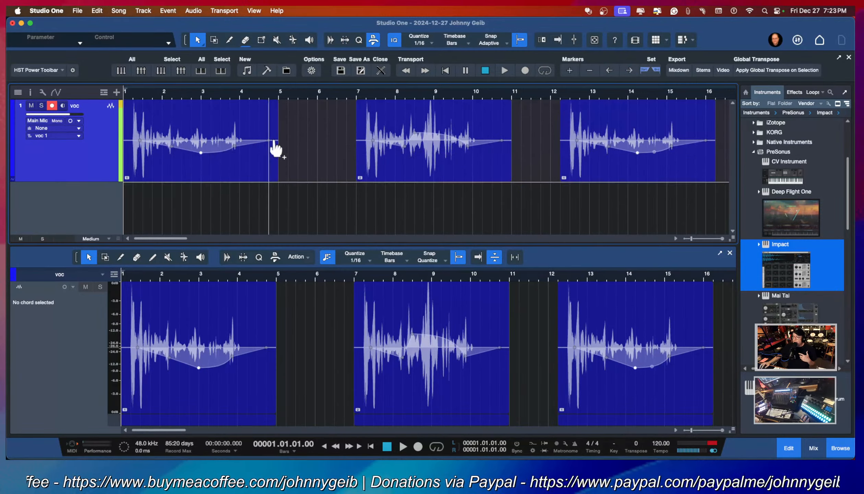
{"action": "double_click", "coordinate": [654, 152]}
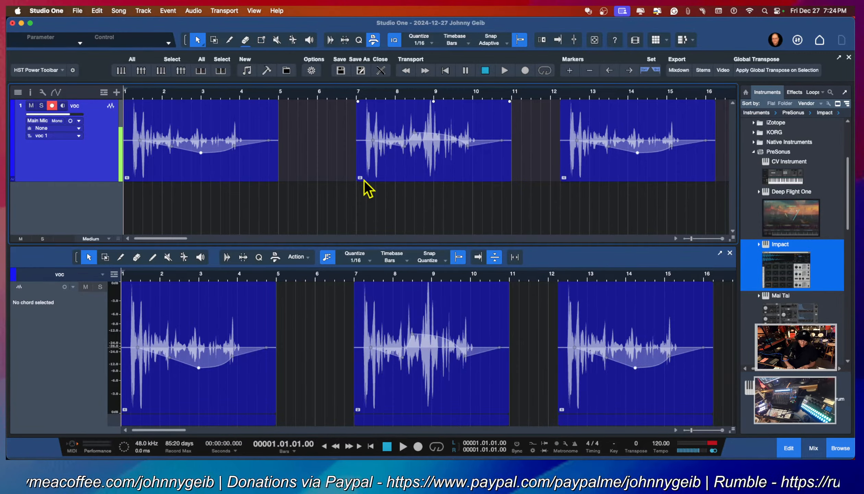
Step: Raise the middle clip's gain envelope into a peak around bar 9
{"action": "key", "text": "ctrl+alt+8"}
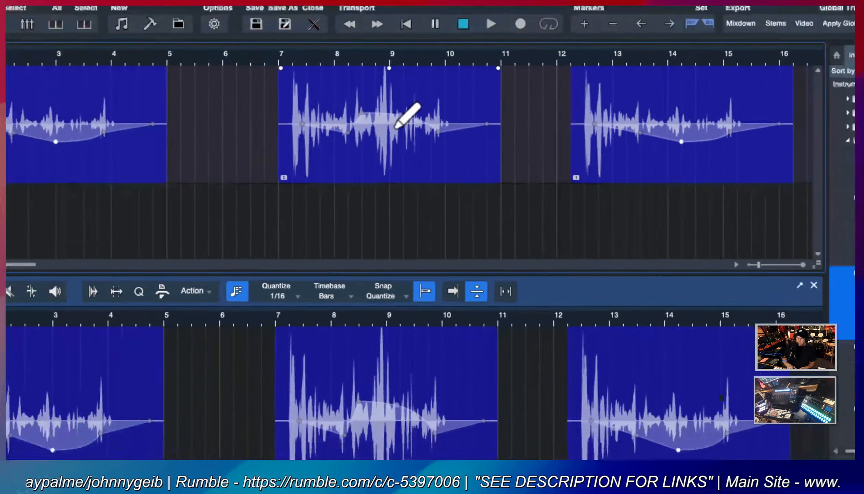
{"action": "key", "text": "super+alt+8"}
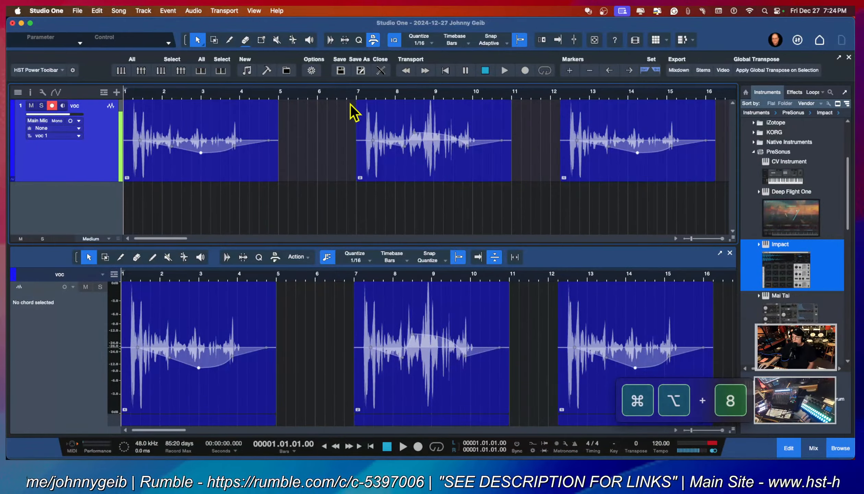
{"action": "left_click_drag", "start_coordinate": [395, 96], "coordinate": [467, 85]}
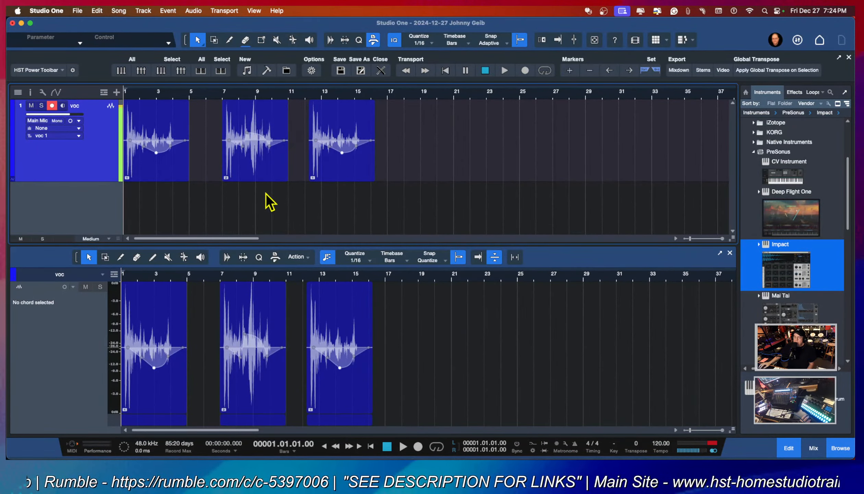
{"action": "mouse_move", "coordinate": [252, 140]}
{"action": "left_mouse_down"}
{"action": "mouse_move", "coordinate": [267, 132]}
{"action": "mouse_move", "coordinate": [256, 131]}
{"action": "left_mouse_up"}
Step: Flatten the first clip's gain dip at bar 3, and shift the middle clip's envelope peak slightly past bar 9
{"action": "right_click", "coordinate": [246, 159]}
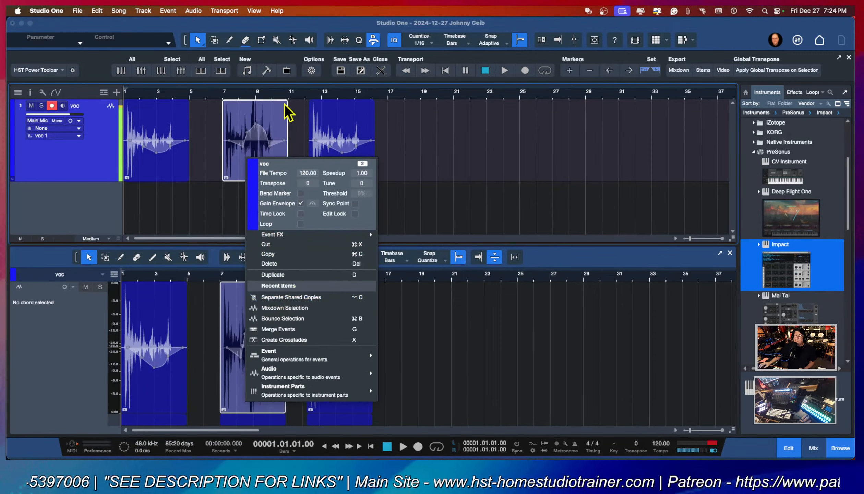
{"action": "left_click", "coordinate": [285, 115]}
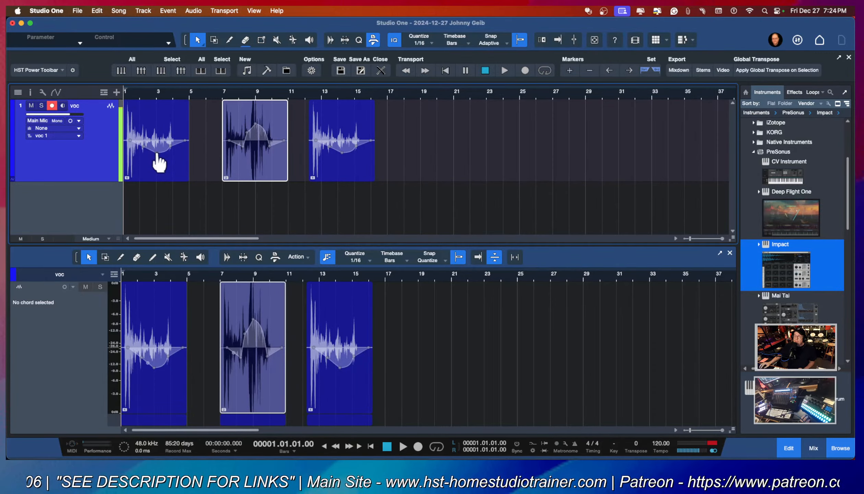
{"action": "mouse_move", "coordinate": [159, 162]}
{"action": "left_mouse_down"}
{"action": "mouse_move", "coordinate": [160, 131]}
{"action": "mouse_move", "coordinate": [158, 160]}
{"action": "mouse_move", "coordinate": [156, 147]}
{"action": "left_mouse_up"}
{"action": "mouse_move", "coordinate": [255, 130]}
{"action": "left_mouse_down"}
{"action": "mouse_move", "coordinate": [253, 168]}
{"action": "mouse_move", "coordinate": [258, 132]}
{"action": "left_mouse_up"}
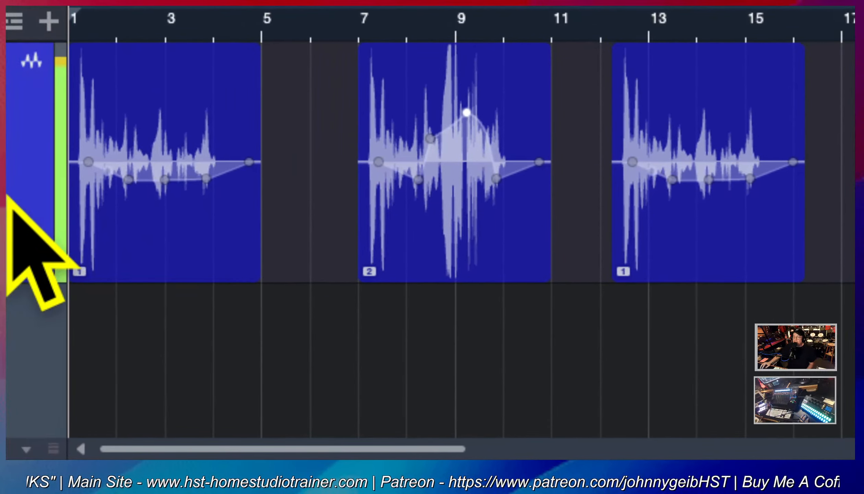
Step: Lower the middle clip's gain envelope peak just past bar 9, and deepen the first clip's gain dip at bar 3
{"action": "mouse_move", "coordinate": [79, 239]}
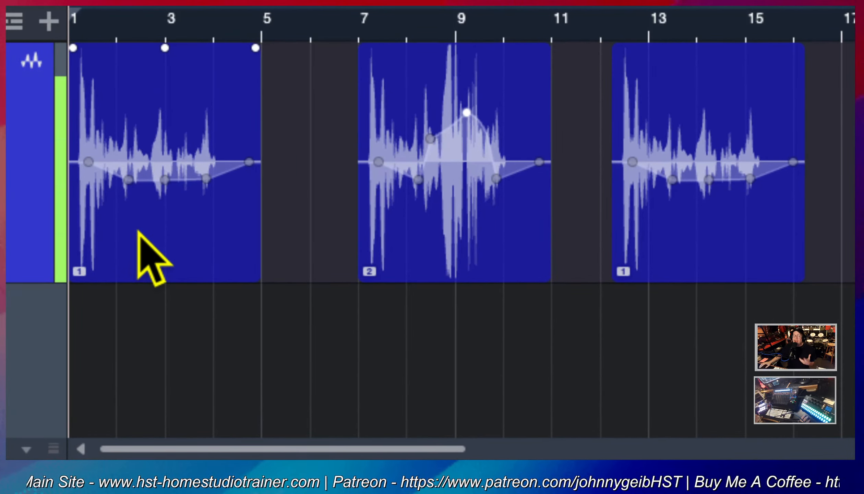
{"action": "left_click", "coordinate": [154, 214]}
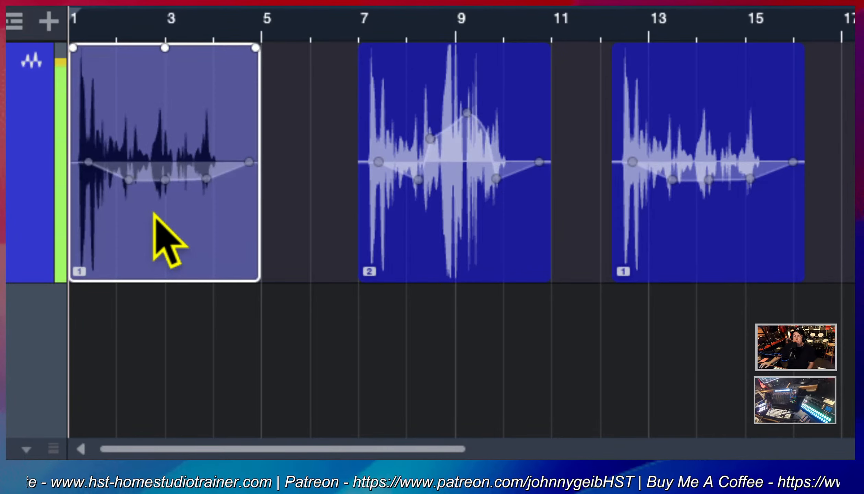
{"action": "left_click", "coordinate": [706, 223]}
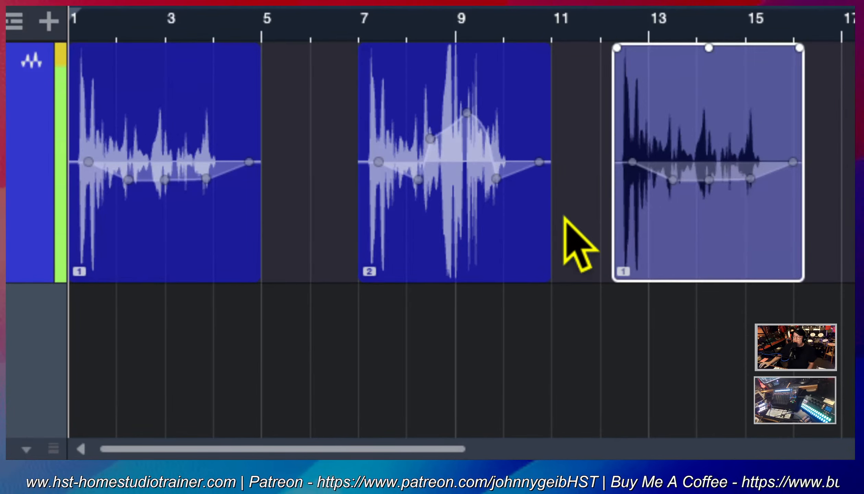
{"action": "left_click", "coordinate": [169, 229]}
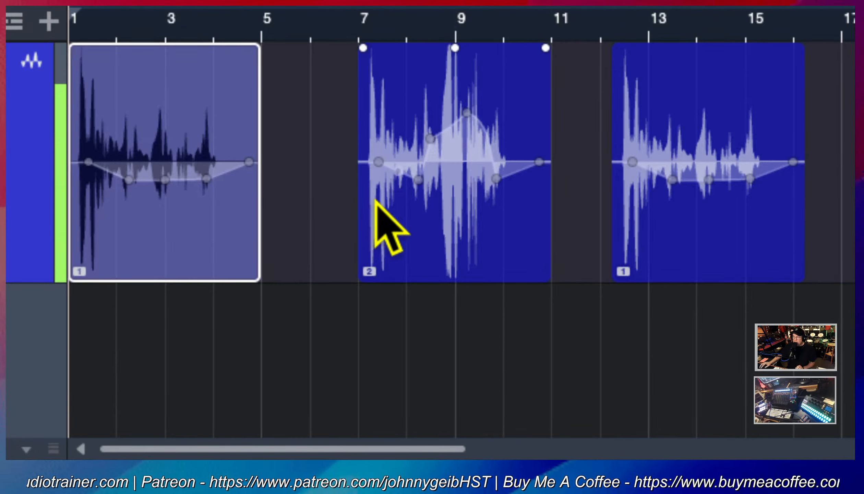
{"action": "mouse_move", "coordinate": [466, 113]}
{"action": "left_mouse_down"}
{"action": "mouse_move", "coordinate": [459, 182]}
{"action": "mouse_move", "coordinate": [465, 131]}
{"action": "left_mouse_up"}
{"action": "mouse_move", "coordinate": [165, 179]}
{"action": "left_mouse_down"}
{"action": "mouse_move", "coordinate": [163, 133]}
{"action": "mouse_move", "coordinate": [158, 188]}
{"action": "mouse_move", "coordinate": [185, 205]}
{"action": "mouse_move", "coordinate": [118, 214]}
{"action": "mouse_move", "coordinate": [146, 200]}
{"action": "mouse_move", "coordinate": [172, 135]}
{"action": "mouse_move", "coordinate": [166, 185]}
{"action": "left_mouse_up"}
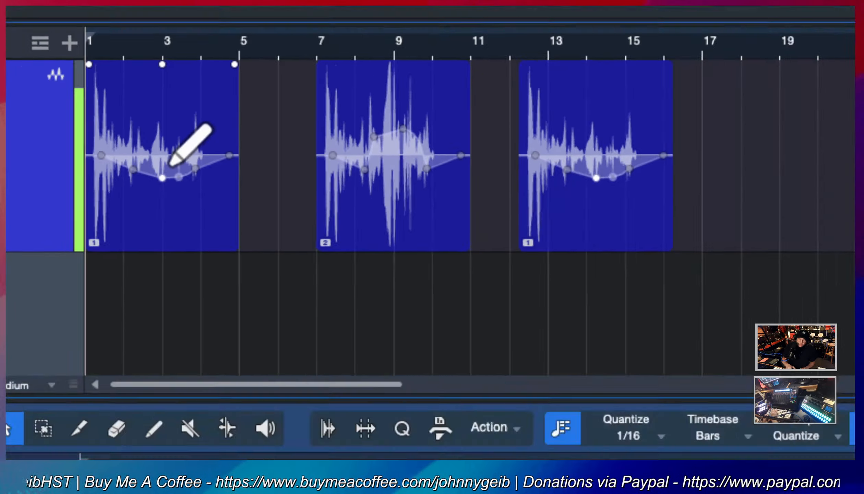
Step: Examine the first voc clip's event options, such as Gain Envelope, Loop and Separate Shared Copies
{"action": "key", "text": "super+alt+8"}
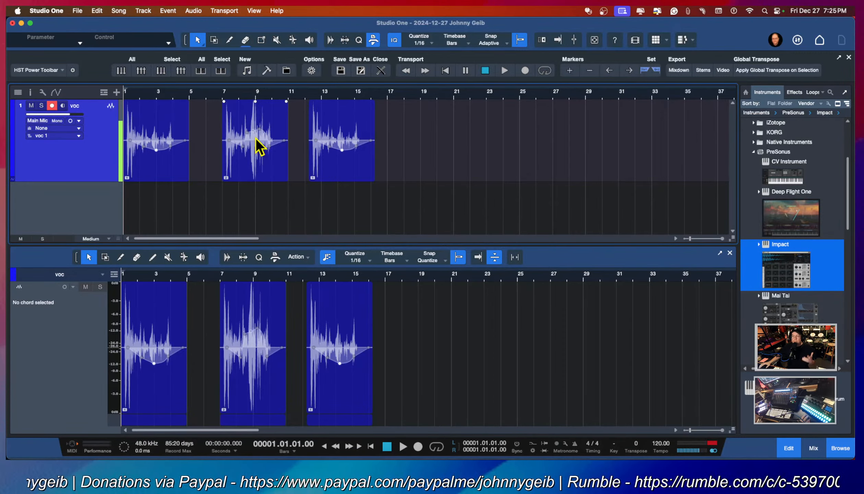
{"action": "key", "text": "e"}
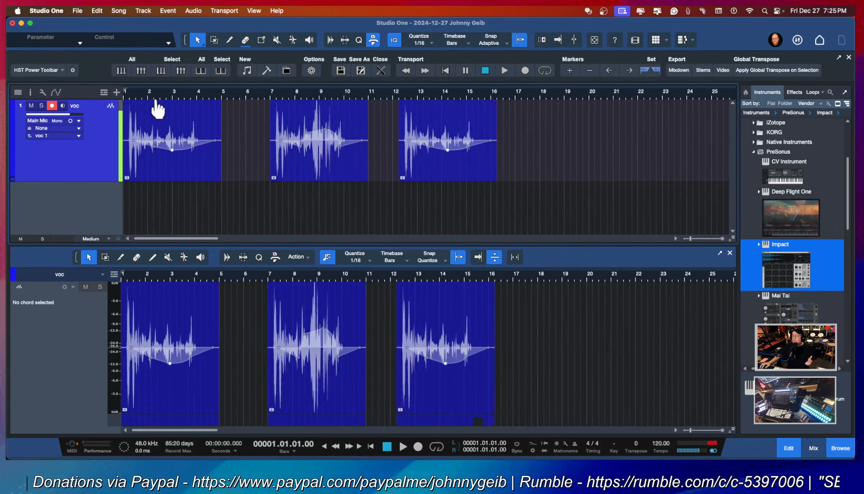
{"action": "key", "text": "w"}
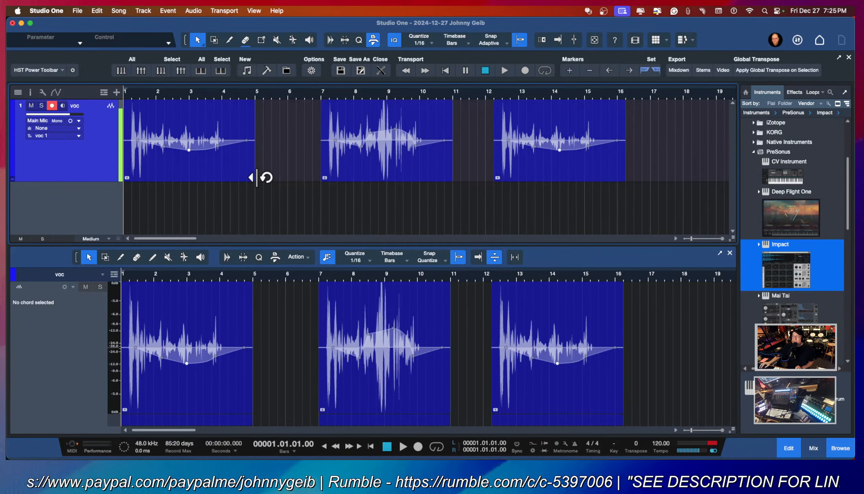
{"action": "right_click", "coordinate": [186, 128]}
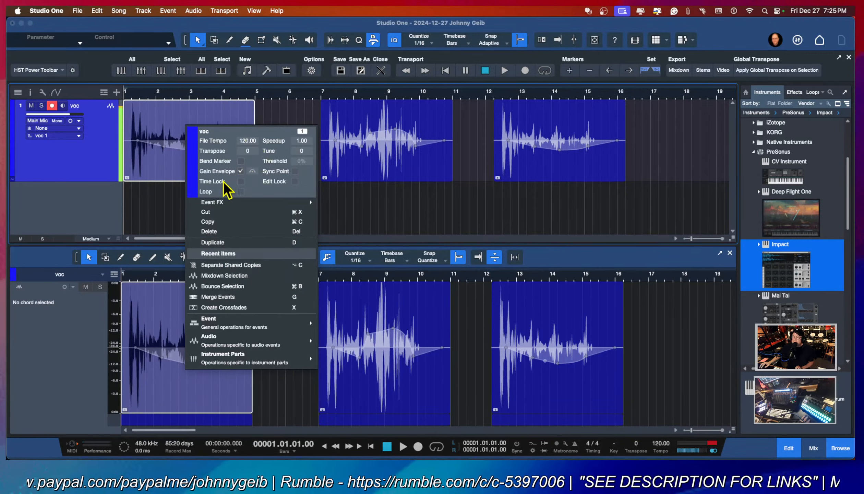
{"action": "left_click", "coordinate": [367, 207]}
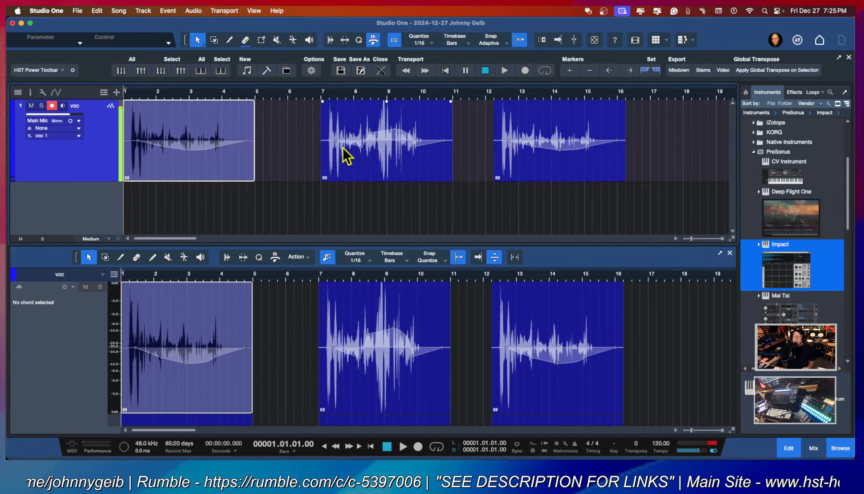
{"action": "left_click", "coordinate": [203, 150]}
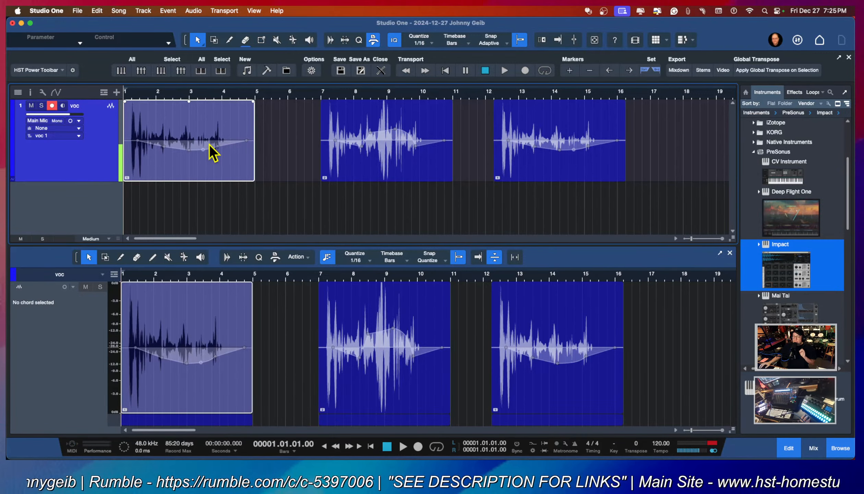
Step: Reshape the first clip's gain envelope into a flat dip before bar 3 and a point slightly above the centre line just past it
{"action": "left_click_drag", "start_coordinate": [209, 144], "coordinate": [238, 138]}
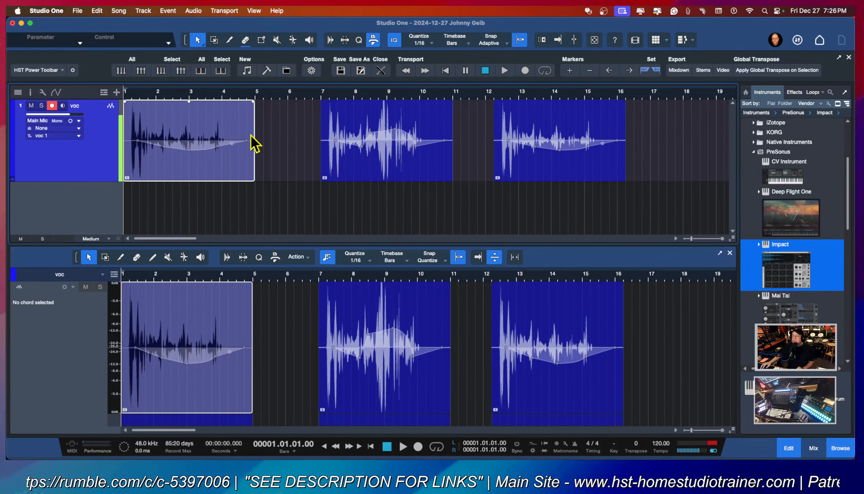
{"action": "left_click", "coordinate": [177, 149]}
{"action": "left_click_drag", "start_coordinate": [178, 151], "coordinate": [196, 134]}
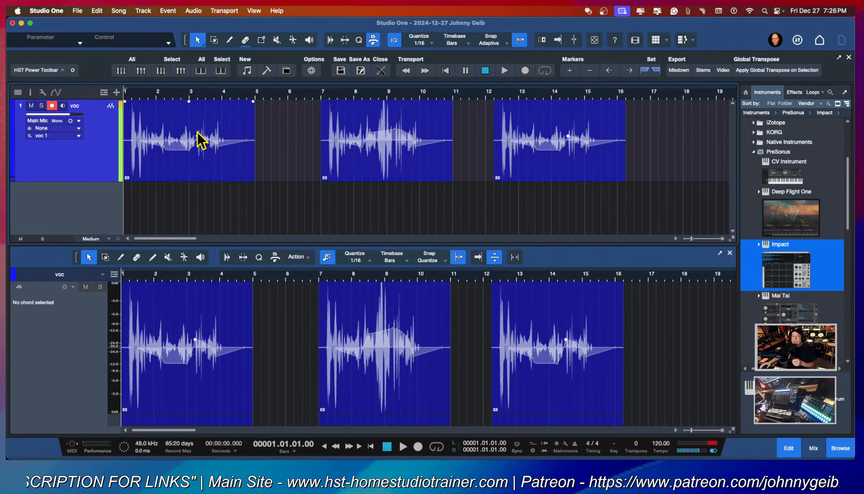
{"action": "left_click", "coordinate": [232, 142]}
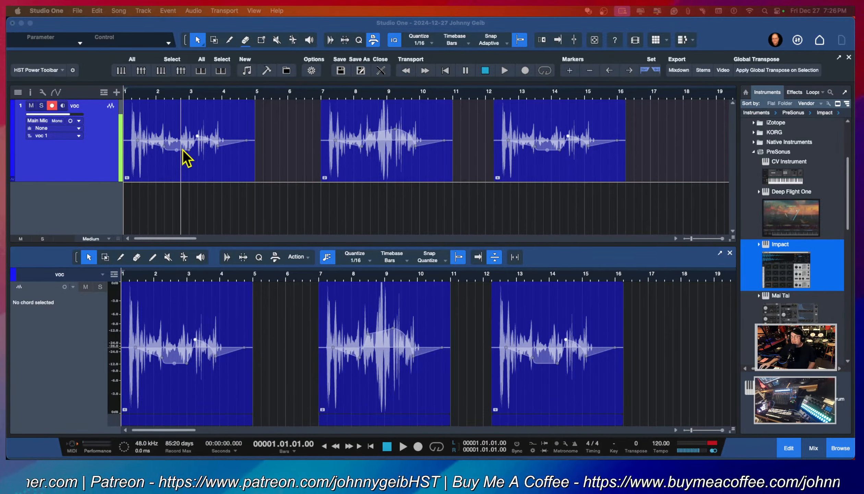
{"action": "left_click", "coordinate": [254, 176]}
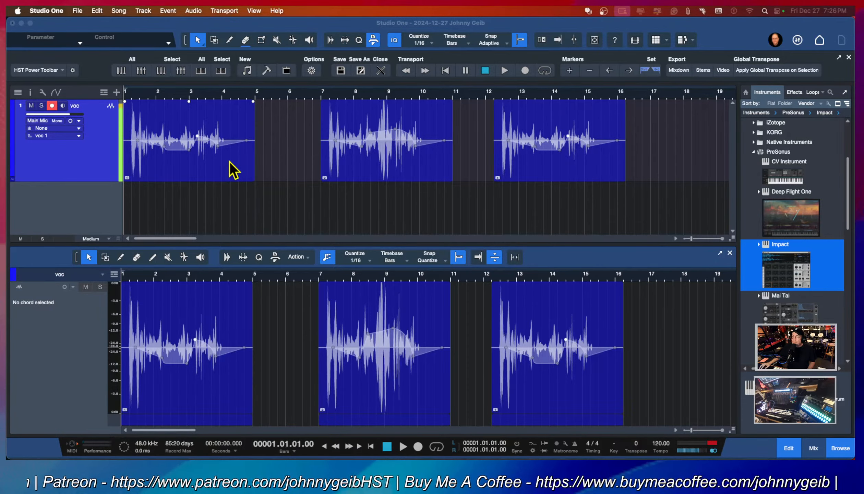
Step: Review the first clip's event options, and move the third voc clip so it starts at about bar 13.5
{"action": "left_click", "coordinate": [229, 169]}
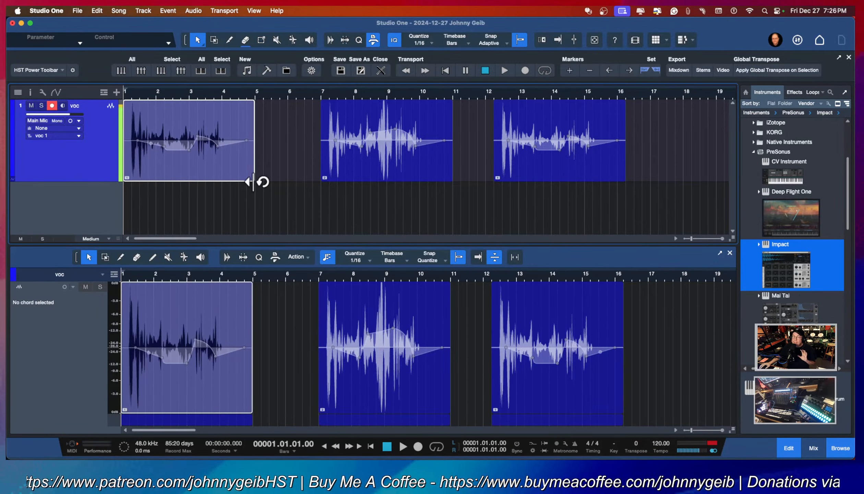
{"action": "right_click", "coordinate": [225, 161]}
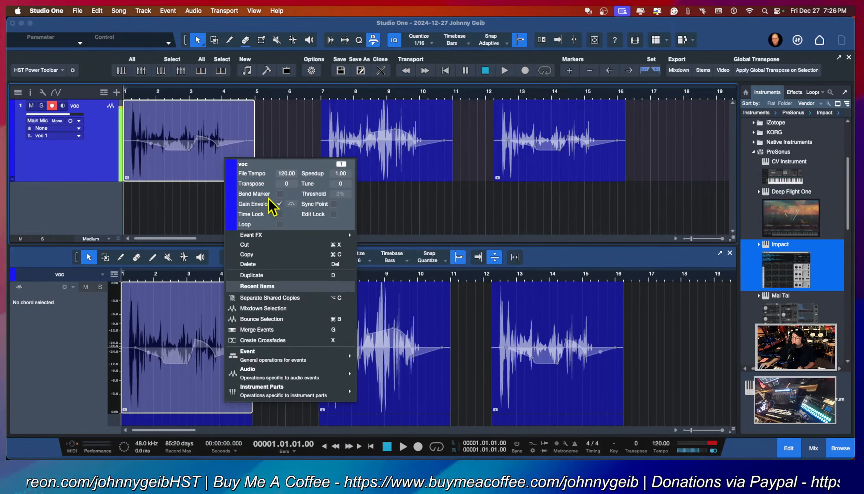
{"action": "left_click", "coordinate": [201, 206]}
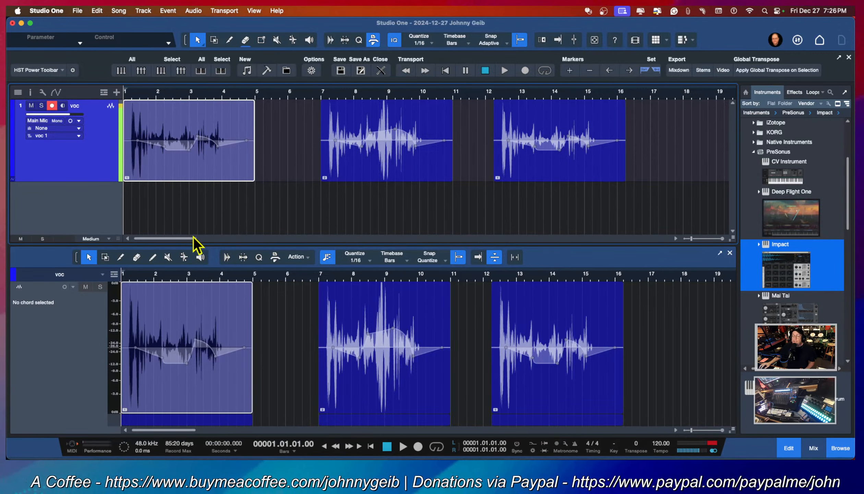
{"action": "left_click_drag", "start_coordinate": [554, 154], "coordinate": [596, 173]}
{"action": "left_click_drag", "start_coordinate": [176, 153], "coordinate": [173, 174]}
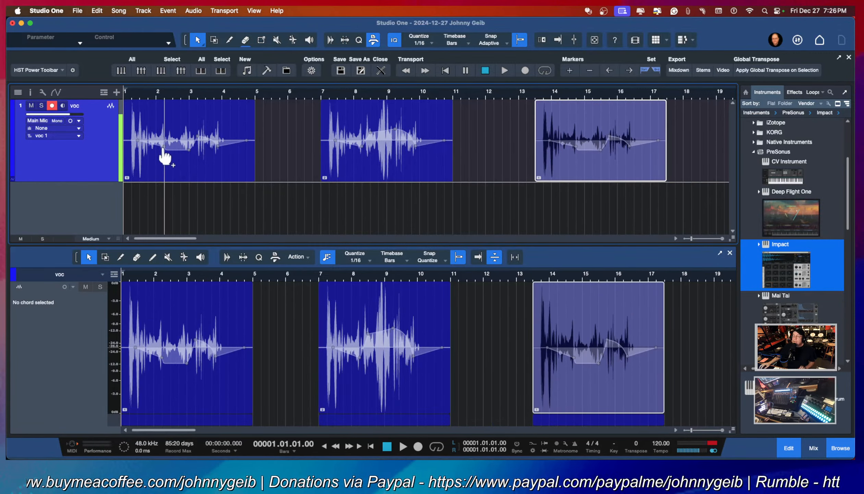
Step: Examine the separated middle clip's event options, and compare it with the first clip
{"action": "right_click", "coordinate": [375, 143]}
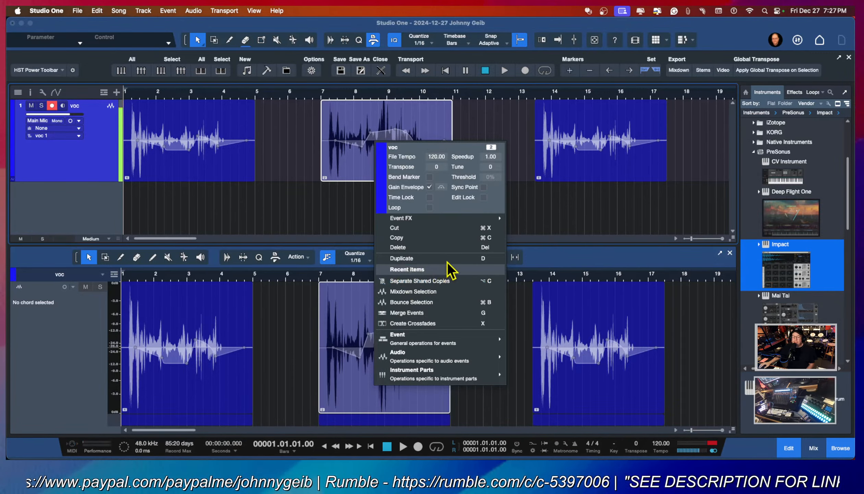
{"action": "left_click", "coordinate": [576, 217]}
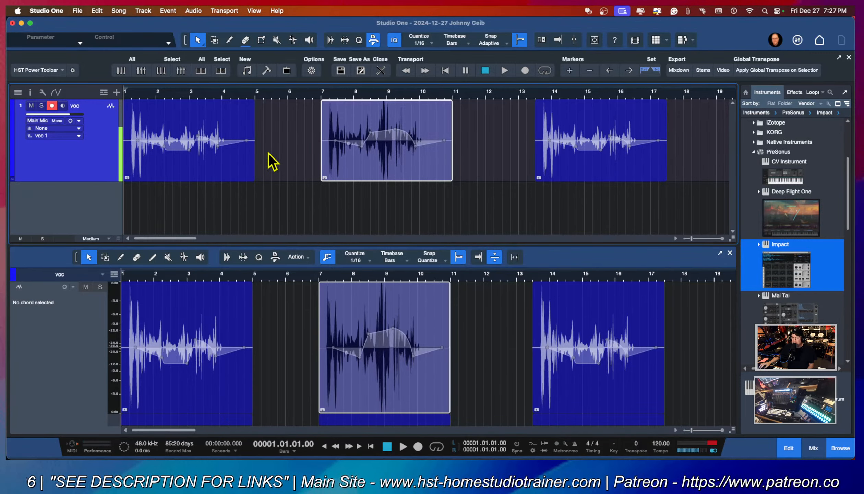
{"action": "left_click", "coordinate": [217, 175]}
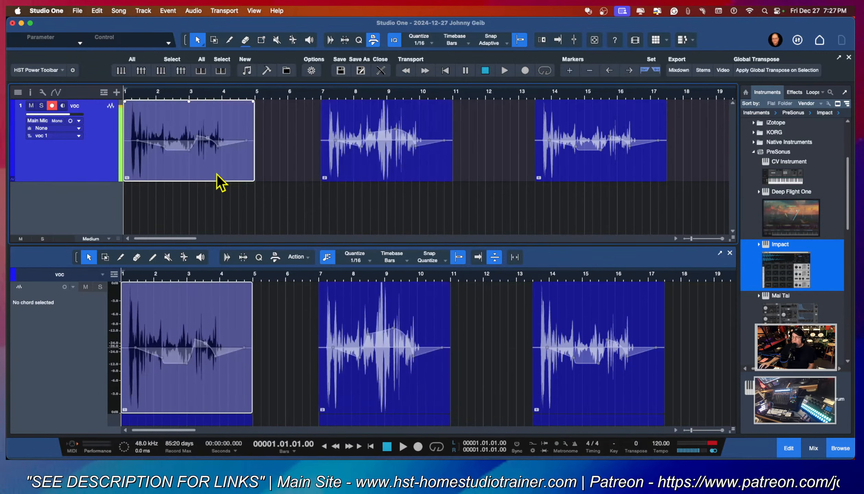
{"action": "left_click", "coordinate": [416, 158]}
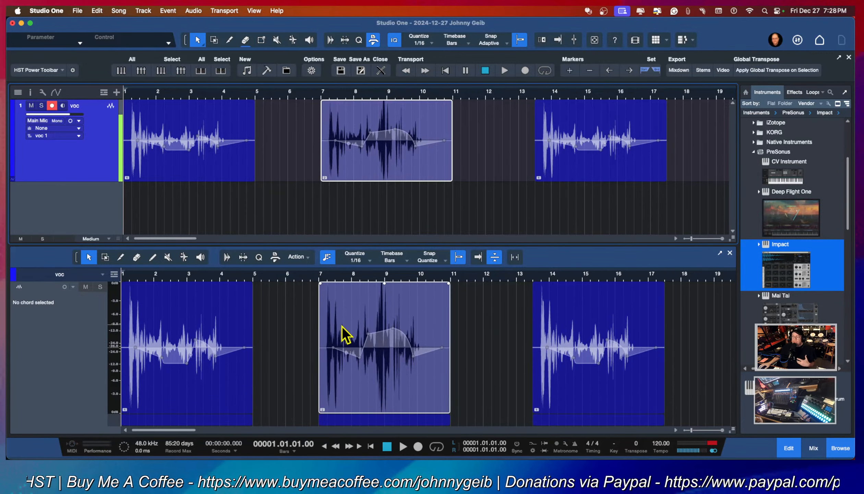
{"action": "right_click", "coordinate": [469, 325]}
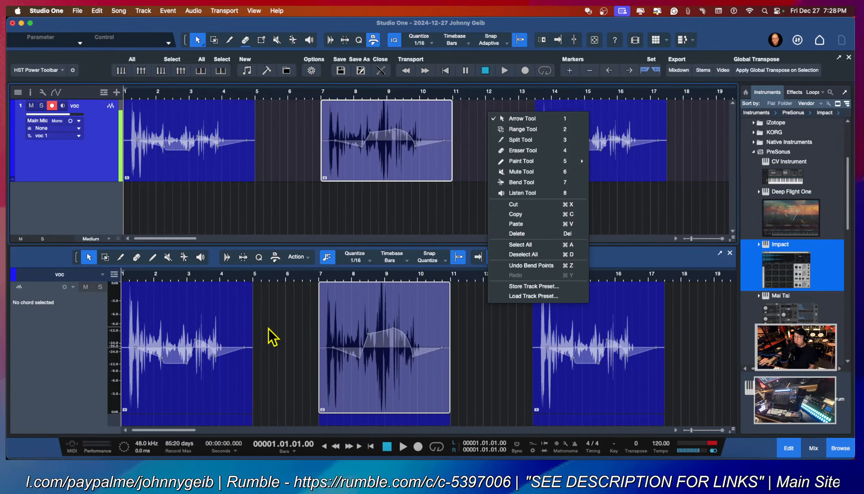
{"action": "left_click", "coordinate": [380, 230]}
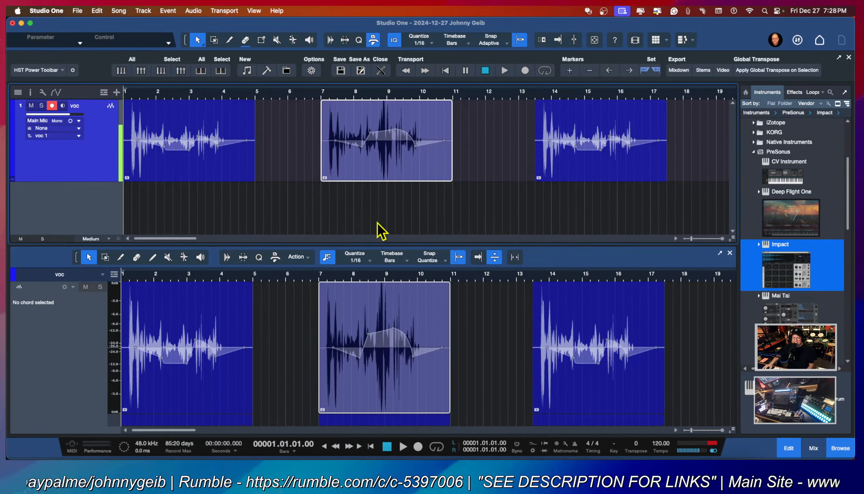